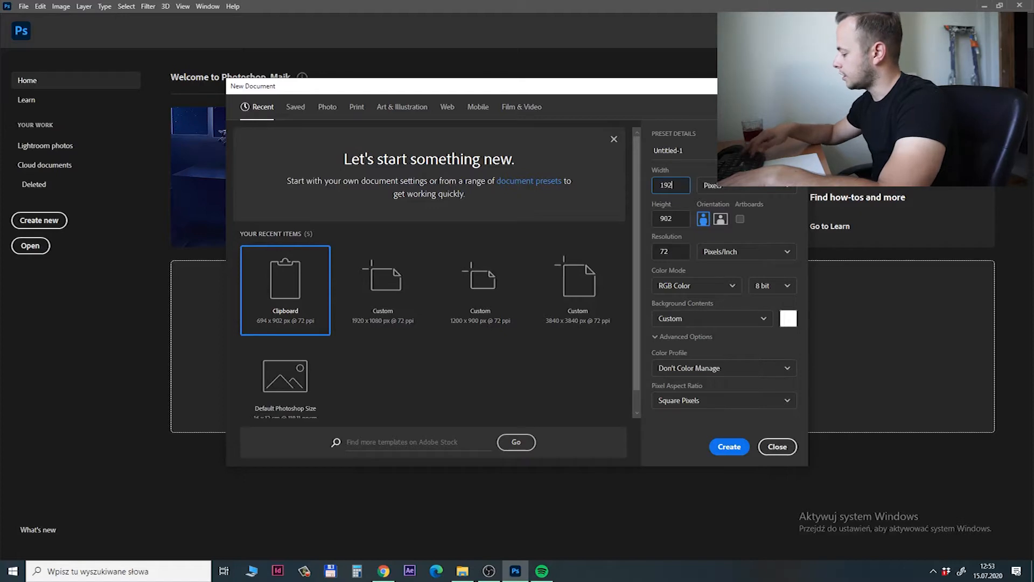
Create a new landscape document 1920 px wide and 1080 px high.
{"action": "left_click", "coordinate": [682, 218]}
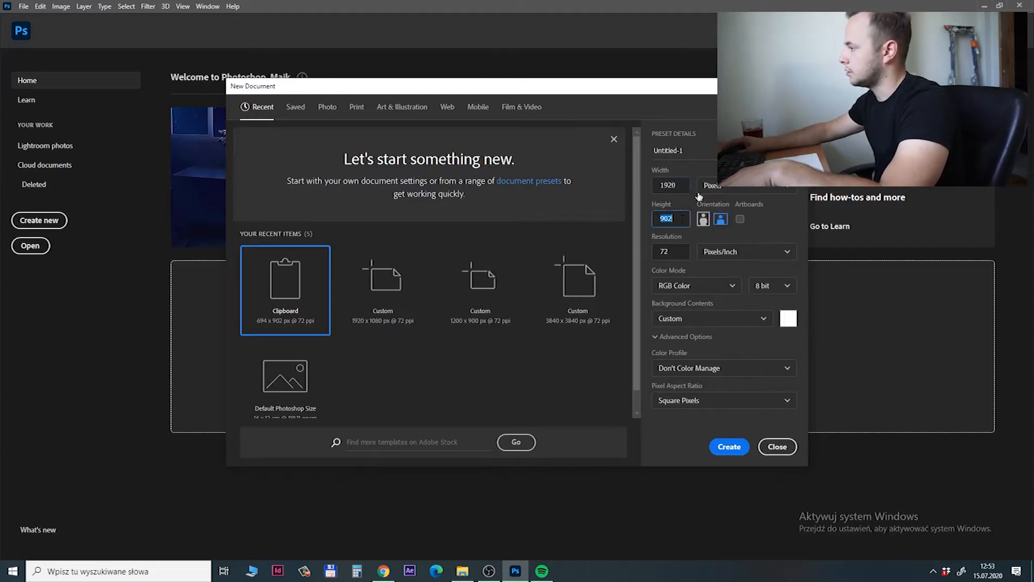
{"action": "type", "text": "1080"}
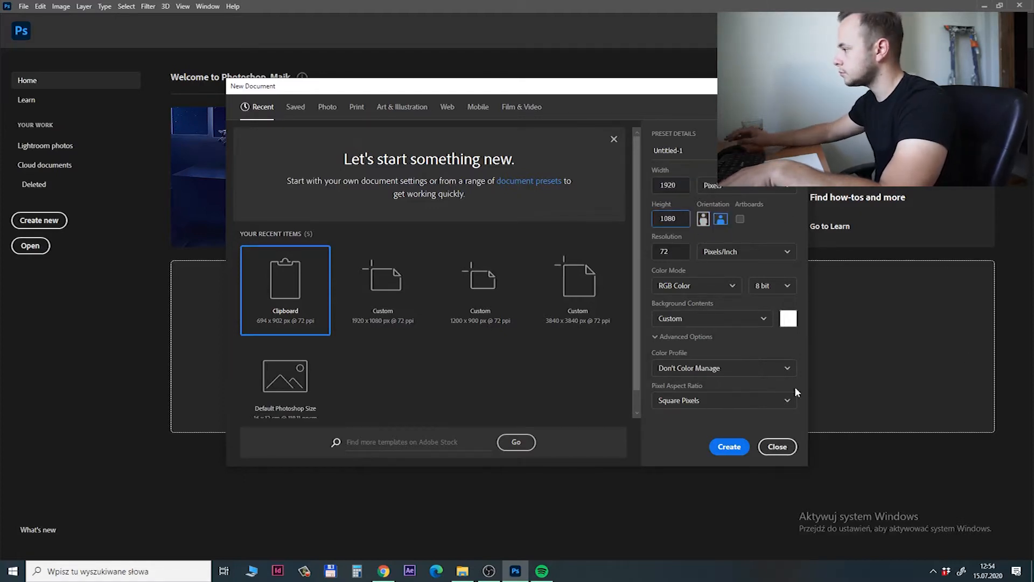
{"action": "left_click", "coordinate": [729, 448]}
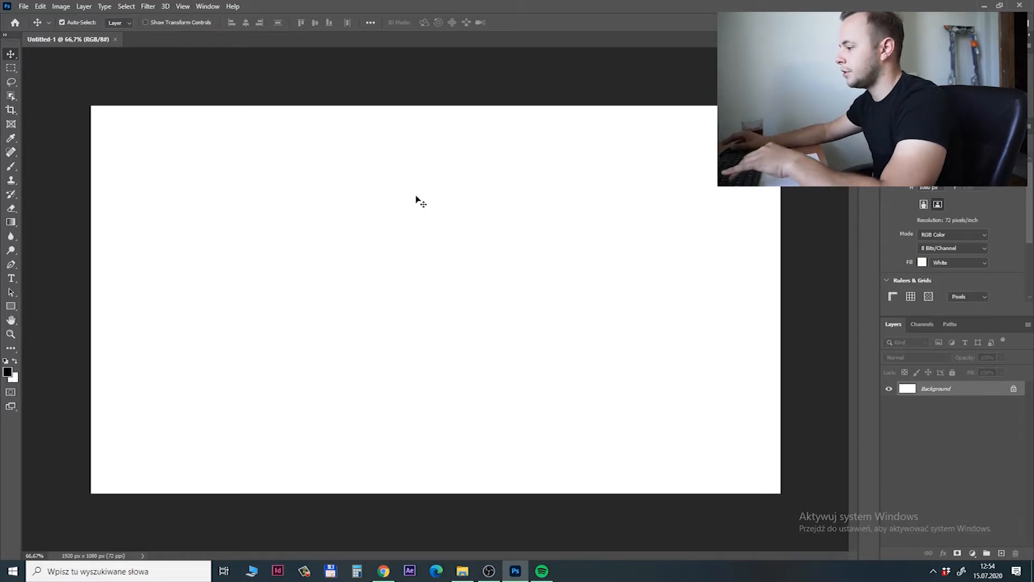
Open female photo.jpg, copy the whole image and paste it into the new Untitled-1 document.
{"action": "left_click", "coordinate": [461, 577]}
{"action": "key", "text": "ctrl+a"}
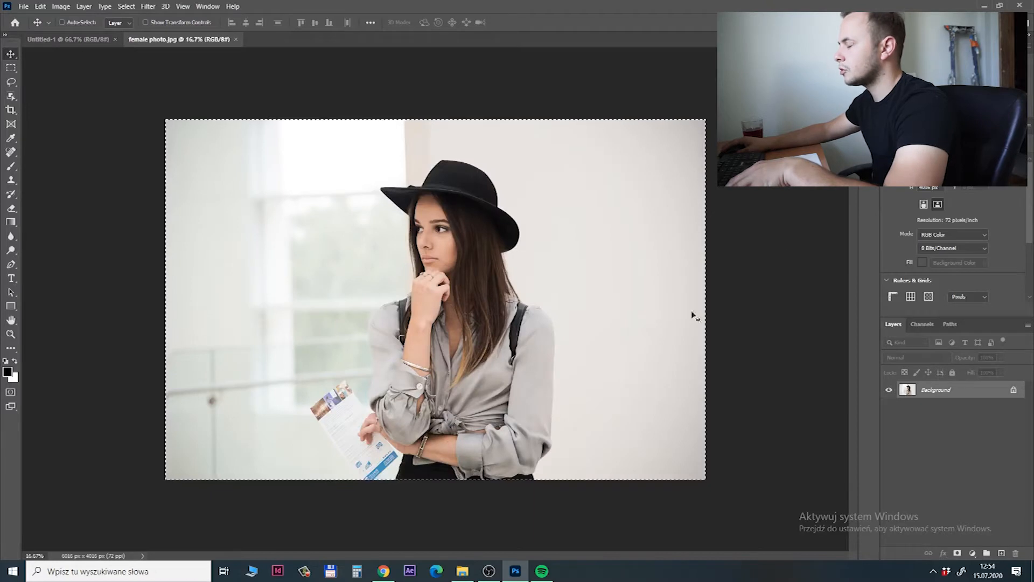
{"action": "left_click", "coordinate": [64, 41]}
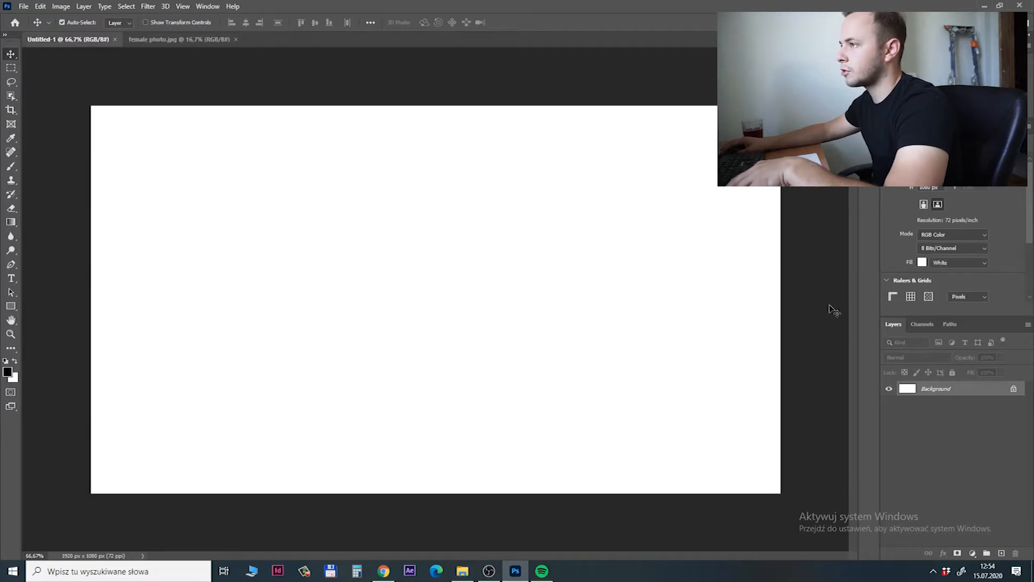
{"action": "left_click", "coordinate": [182, 41]}
{"action": "key", "text": "ctrl+c"}
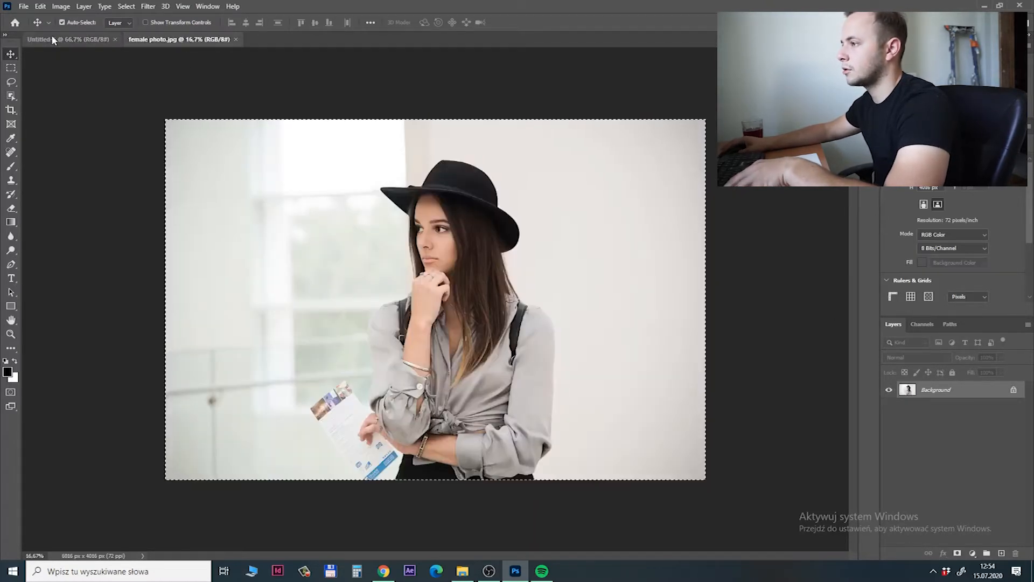
{"action": "left_click", "coordinate": [53, 39]}
{"action": "key", "text": "ctrl+v"}
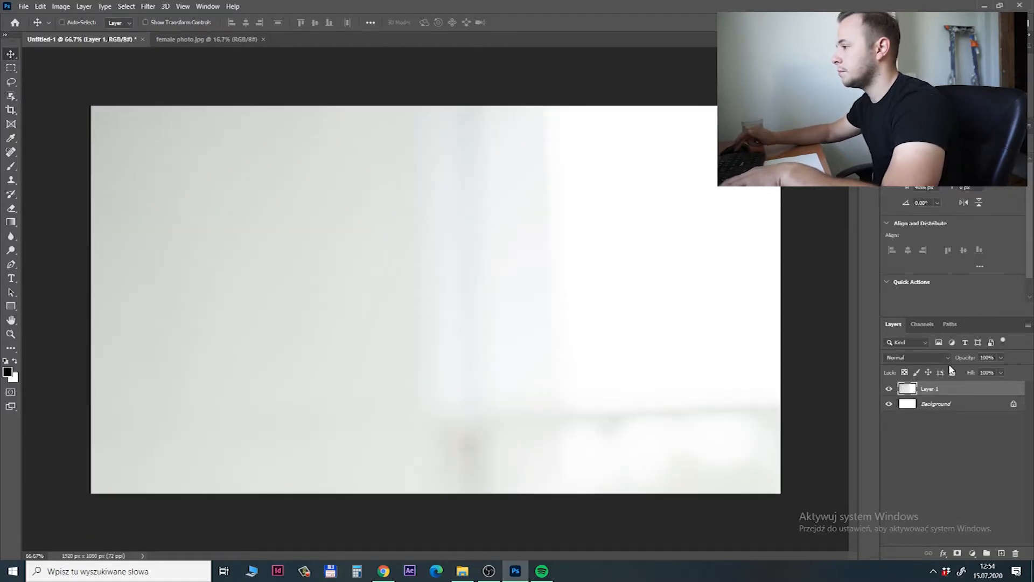
{"action": "key", "text": "ctrl+minus"}
{"action": "key", "text": "ctrl+minus"}
{"action": "key", "text": "ctrl+t"}
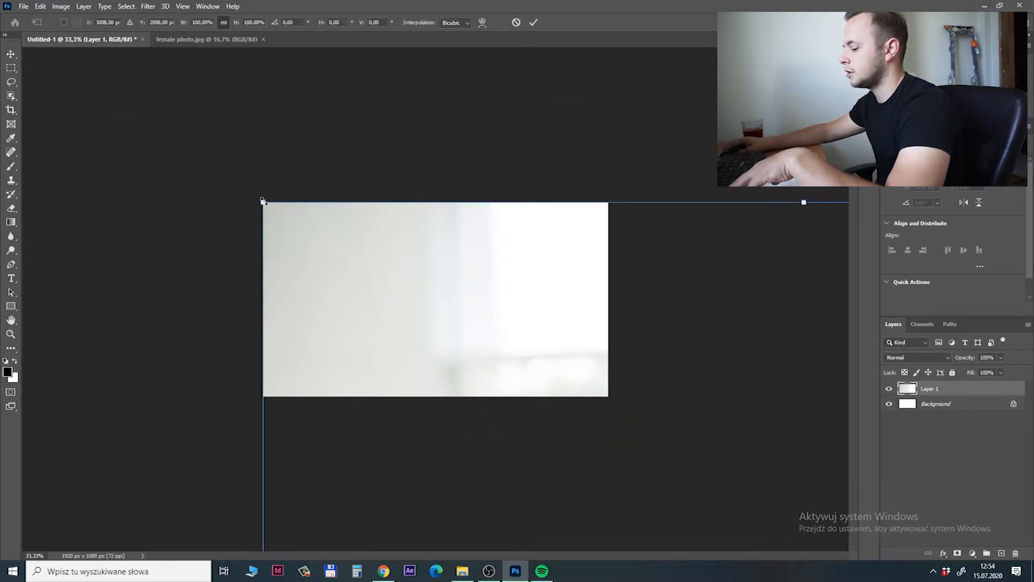
{"action": "left_click_drag", "start_coordinate": [262, 200], "coordinate": [164, 194]}
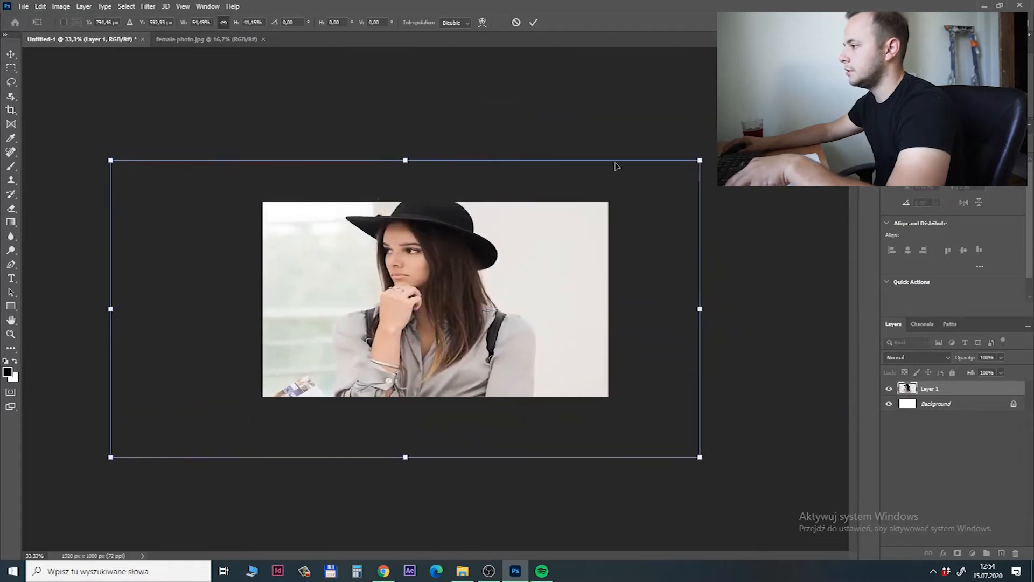
{"action": "key", "text": "Return"}
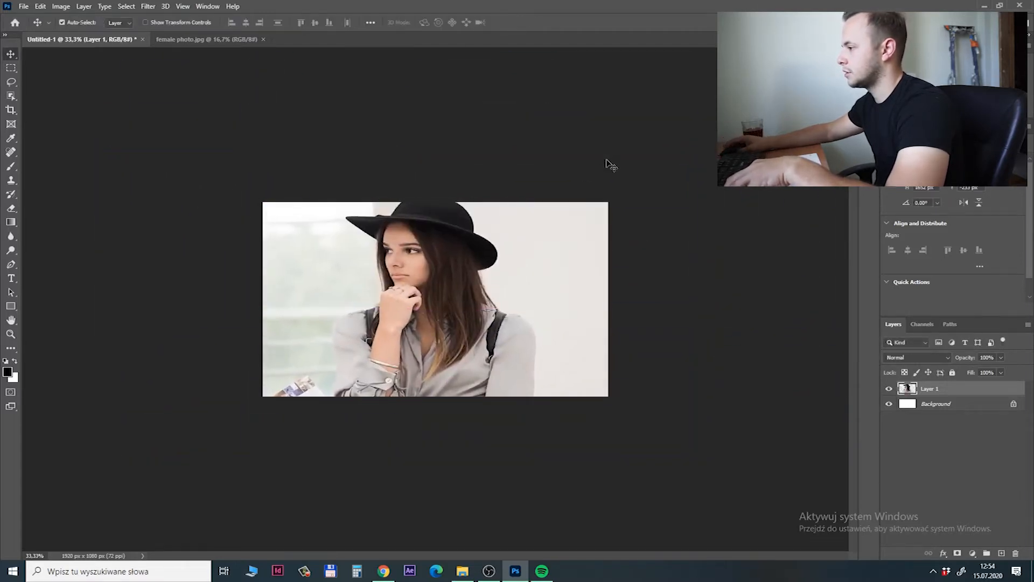
{"action": "key", "text": "ctrl+z"}
Scale the pasted photo proportionally to about 1735 px wide and position it with the woman near the canvas centre.
{"action": "key", "text": "ctrl+t"}
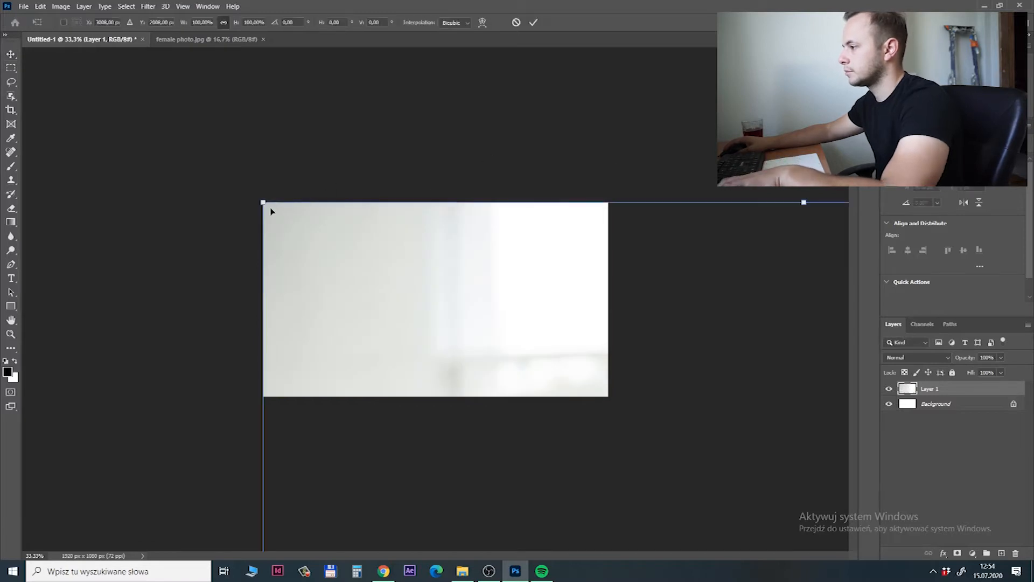
{"action": "left_click_drag", "start_coordinate": [262, 204], "coordinate": [665, 439]}
{"action": "left_click_drag", "start_coordinate": [727, 508], "coordinate": [335, 254]}
{"action": "mouse_move", "coordinate": [445, 276]}
{"action": "left_mouse_down"}
{"action": "mouse_move", "coordinate": [486, 276]}
{"action": "mouse_move", "coordinate": [461, 283]}
{"action": "left_mouse_up"}
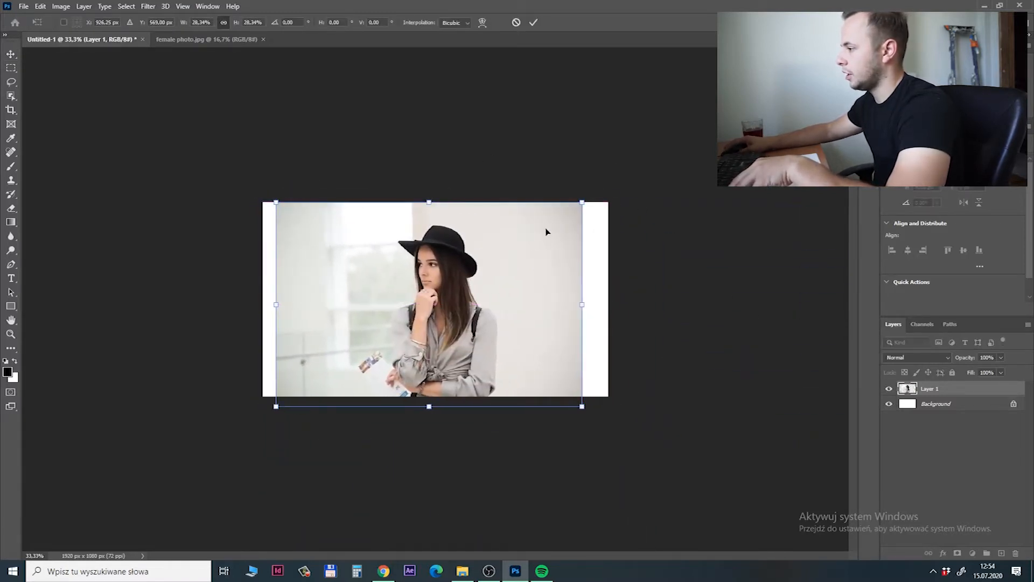
{"action": "left_click_drag", "start_coordinate": [584, 204], "coordinate": [586, 199]}
{"action": "mouse_move", "coordinate": [474, 305]}
{"action": "left_mouse_down"}
{"action": "mouse_move", "coordinate": [462, 297]}
{"action": "mouse_move", "coordinate": [484, 289]}
{"action": "left_mouse_up"}
{"action": "key", "text": "Return"}
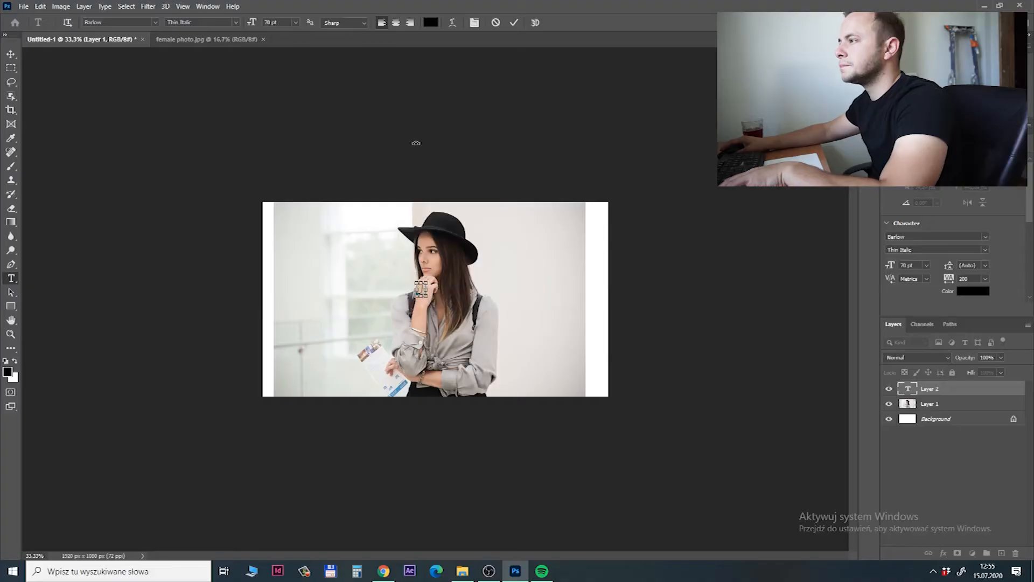
Enlarge the letter J text over the woman to a font size of 600 pt.
{"action": "key", "text": "ctrl+a"}
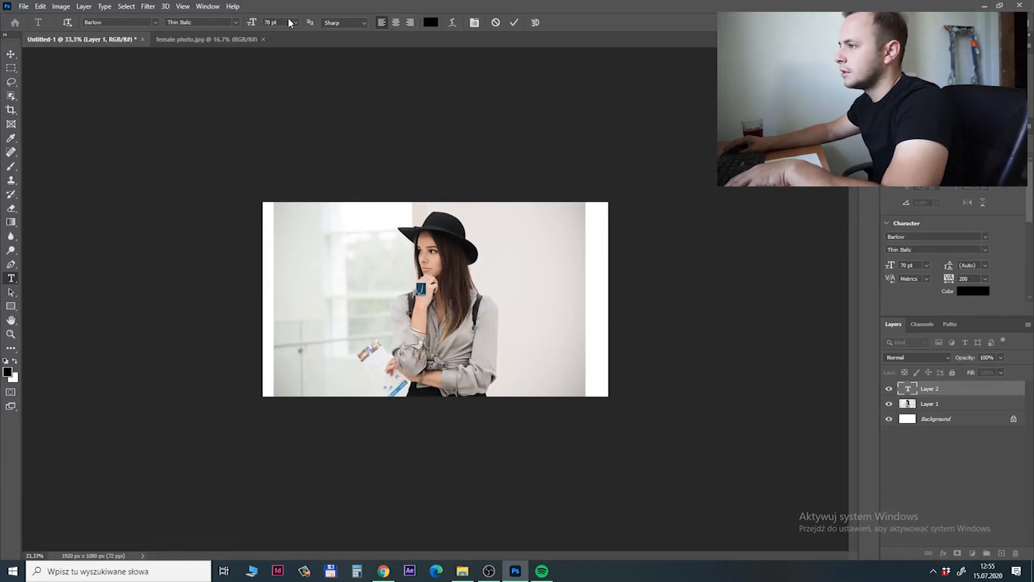
{"action": "key", "text": "shift+Up"}
{"action": "key", "text": "shift+Up"}
{"action": "key", "text": "shift+Up"}
{"action": "key", "text": "shift+Up"}
{"action": "key", "text": "shift+Up"}
{"action": "key", "text": "shift+Up"}
{"action": "key", "text": "shift+Up"}
{"action": "key", "text": "shift+Up"}
{"action": "key", "text": "shift+Up"}
{"action": "key", "text": "shift+Up"}
{"action": "key", "text": "shift+Up"}
{"action": "key", "text": "shift+Up"}
{"action": "key", "text": "shift+Up"}
{"action": "key", "text": "shift+Up"}
{"action": "key", "text": "shift+Up"}
{"action": "key", "text": "shift+Up"}
{"action": "key", "text": "shift+Up"}
{"action": "key", "text": "shift+Up"}
{"action": "key", "text": "shift+Up"}
{"action": "key", "text": "shift+Up"}
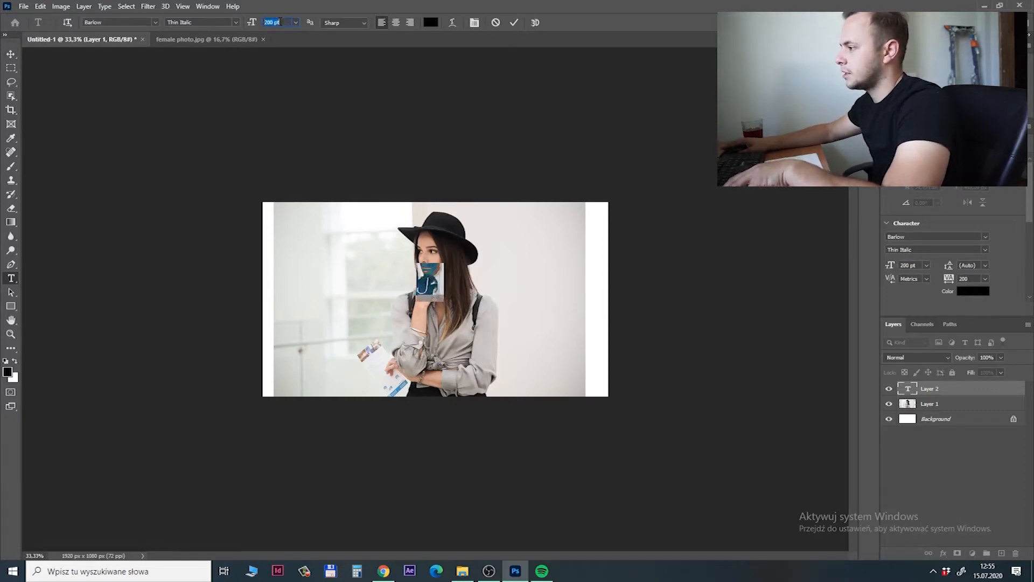
{"action": "key", "text": "shift+Up"}
{"action": "key", "text": "shift+Up"}
{"action": "key", "text": "shift+Up"}
{"action": "key", "text": "shift+Up"}
{"action": "key", "text": "shift+Up"}
{"action": "key", "text": "shift+Up"}
{"action": "key", "text": "shift+Up"}
{"action": "key", "text": "shift+Up"}
{"action": "key", "text": "shift+Up"}
{"action": "key", "text": "shift+Up"}
{"action": "key", "text": "shift+Up"}
{"action": "key", "text": "shift+Up"}
{"action": "key", "text": "shift+Up"}
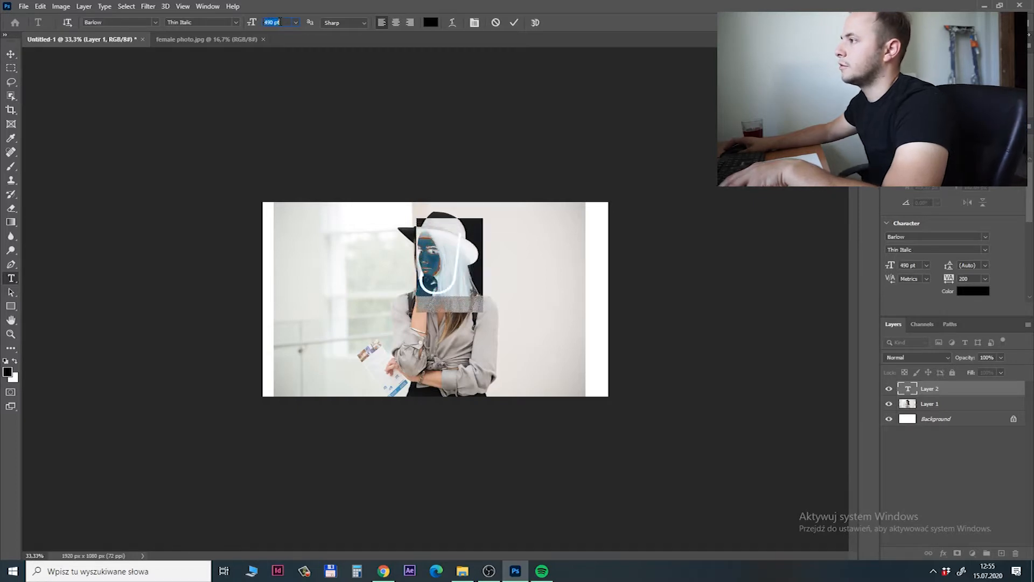
{"action": "key", "text": "shift+Up"}
{"action": "key", "text": "shift+Up"}
{"action": "key", "text": "shift+Up"}
{"action": "key", "text": "shift+Up"}
{"action": "key", "text": "shift+Up"}
{"action": "key", "text": "shift+Up"}
{"action": "key", "text": "shift+Up"}
{"action": "key", "text": "shift+Up"}
{"action": "key", "text": "shift+Up"}
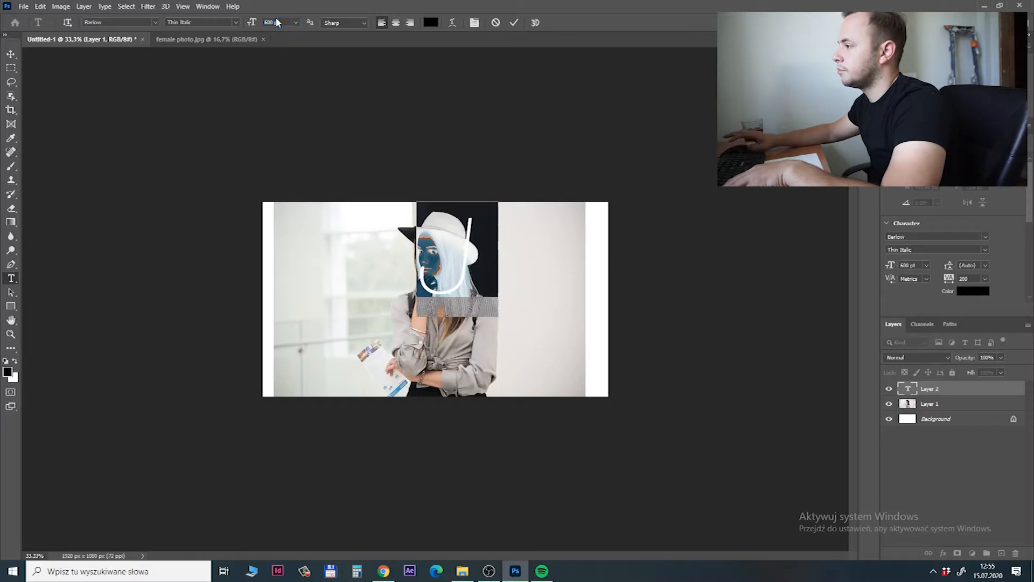
{"action": "key", "text": "ctrl+Return"}
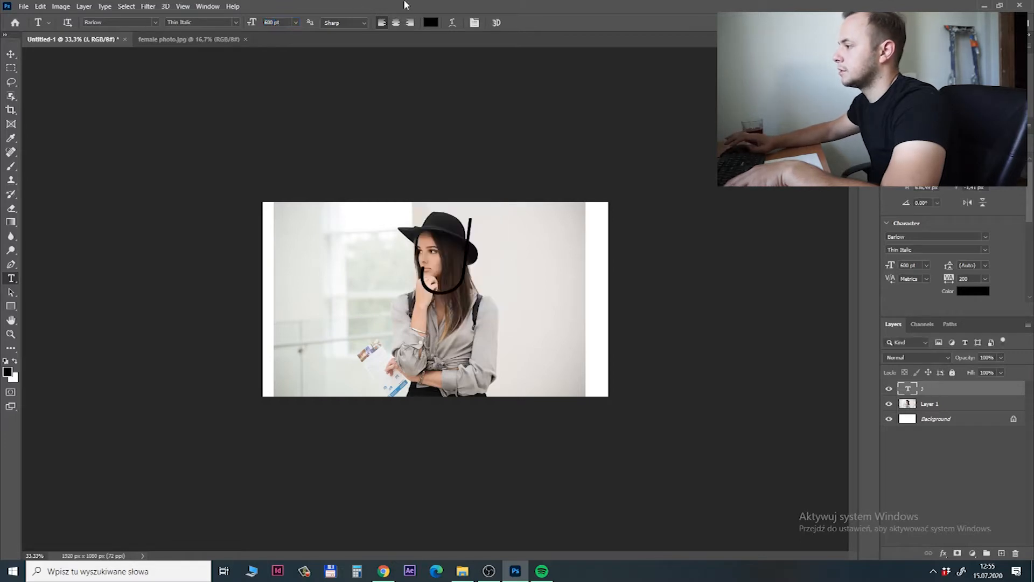
Move the letter J down over the woman's chest and enlarge its font size to 700 pt.
{"action": "left_click", "coordinate": [10, 56]}
{"action": "left_click_drag", "start_coordinate": [469, 245], "coordinate": [439, 318]}
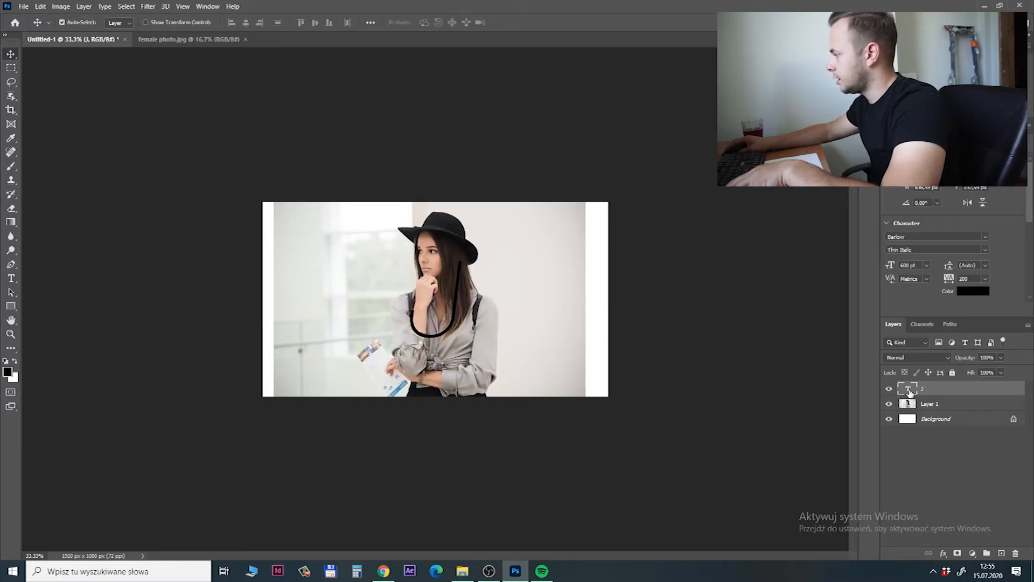
{"action": "double_click", "coordinate": [908, 389]}
{"action": "scroll", "coordinate": [281, 20], "scroll_direction": "up", "scroll_amount": 16}
{"action": "scroll", "coordinate": [281, 19], "scroll_direction": "up", "scroll_amount": 4}
{"action": "key", "text": "ctrl+Return"}
{"action": "key", "text": "v"}
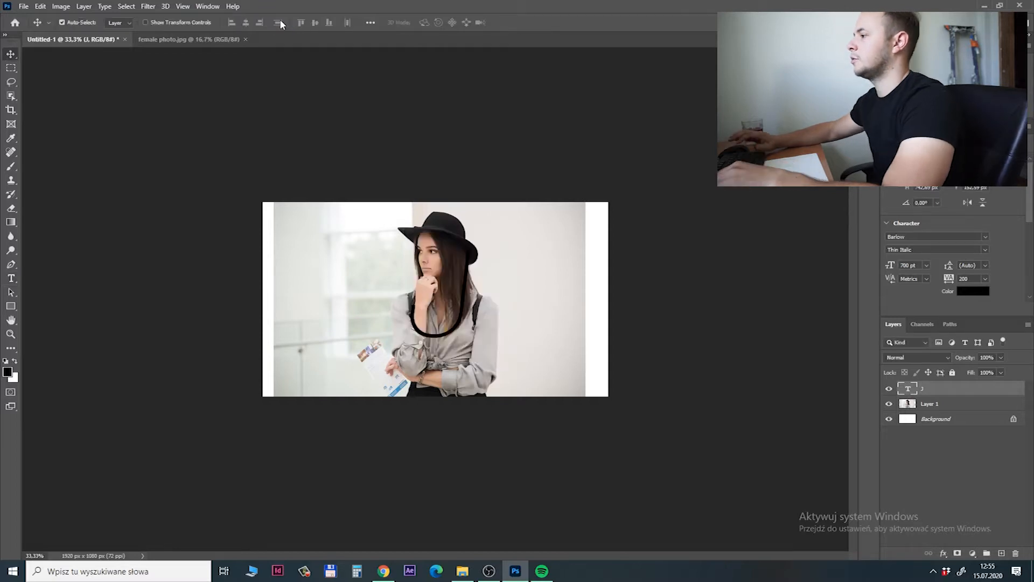
Shift the letter J slightly down and toward the woman's bent arm, keeping the photo layer in place.
{"action": "mouse_move", "coordinate": [504, 293]}
{"action": "left_mouse_down"}
{"action": "mouse_move", "coordinate": [484, 303]}
{"action": "mouse_move", "coordinate": [501, 290]}
{"action": "left_mouse_up"}
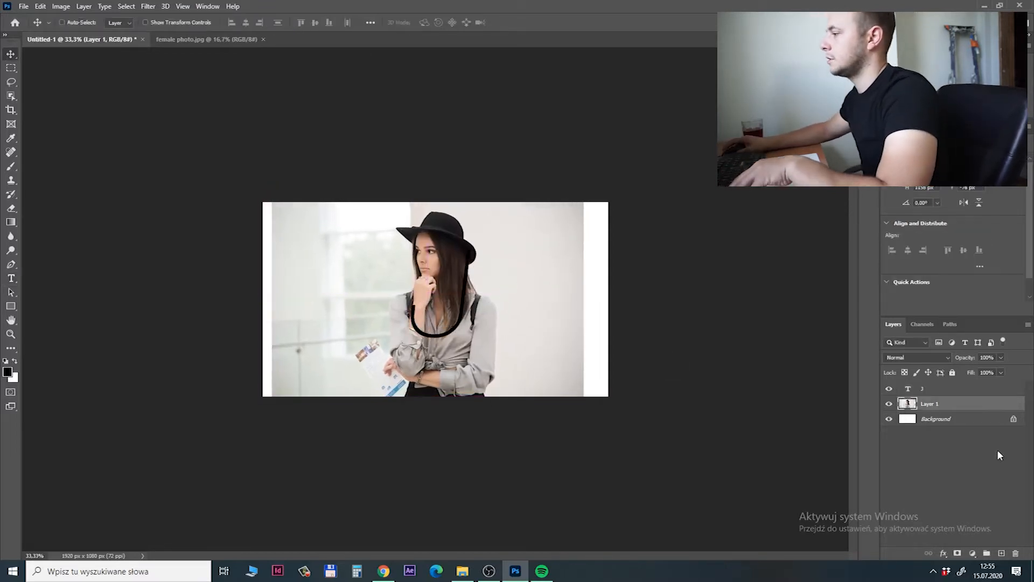
{"action": "key", "text": "ctrl+z"}
{"action": "left_click", "coordinate": [937, 390]}
{"action": "left_click_drag", "start_coordinate": [444, 283], "coordinate": [434, 287]}
{"action": "left_click", "coordinate": [469, 273]}
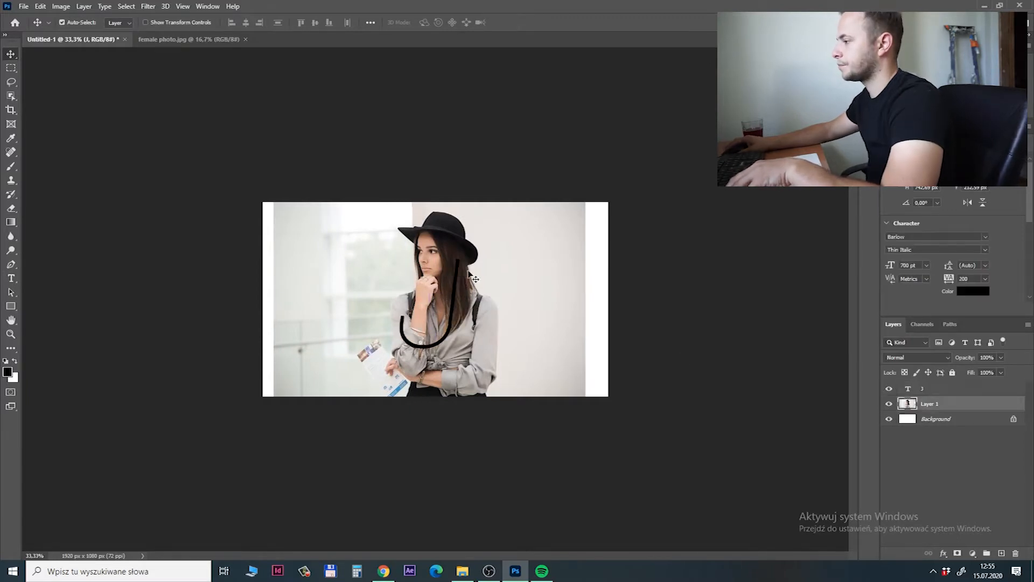
{"action": "double_click", "coordinate": [908, 390]}
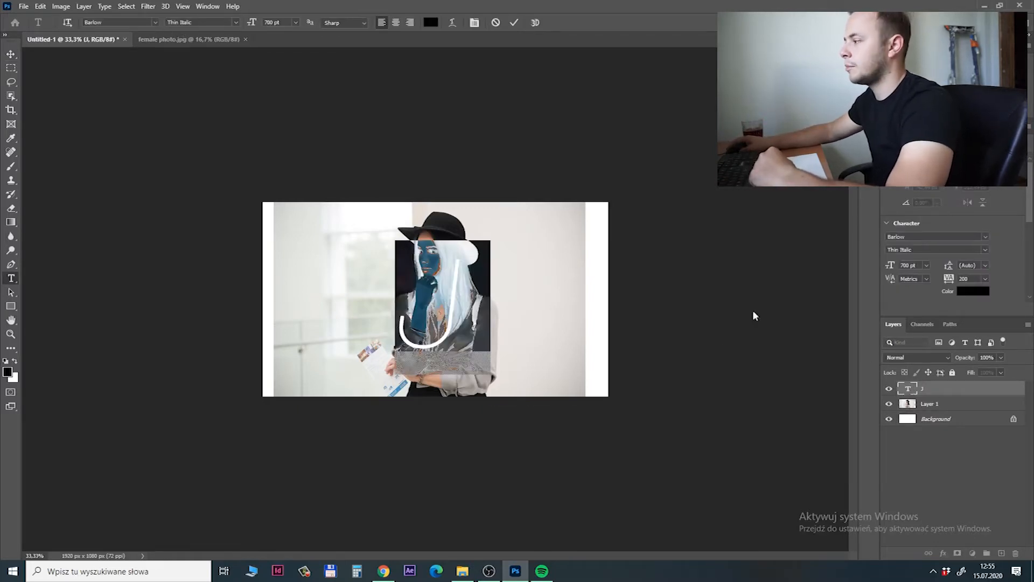
{"action": "left_click", "coordinate": [913, 392]}
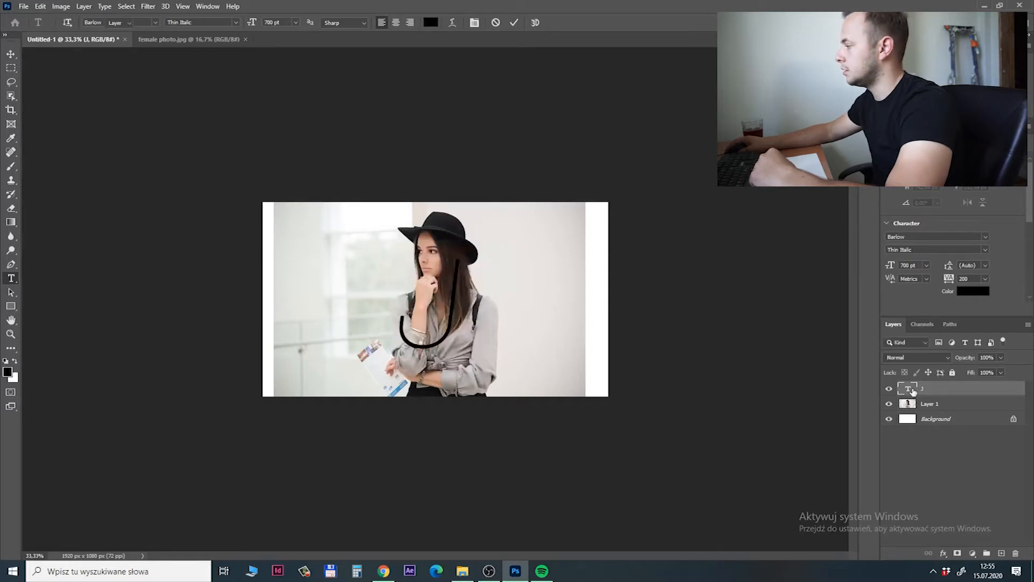
{"action": "key", "text": "v"}
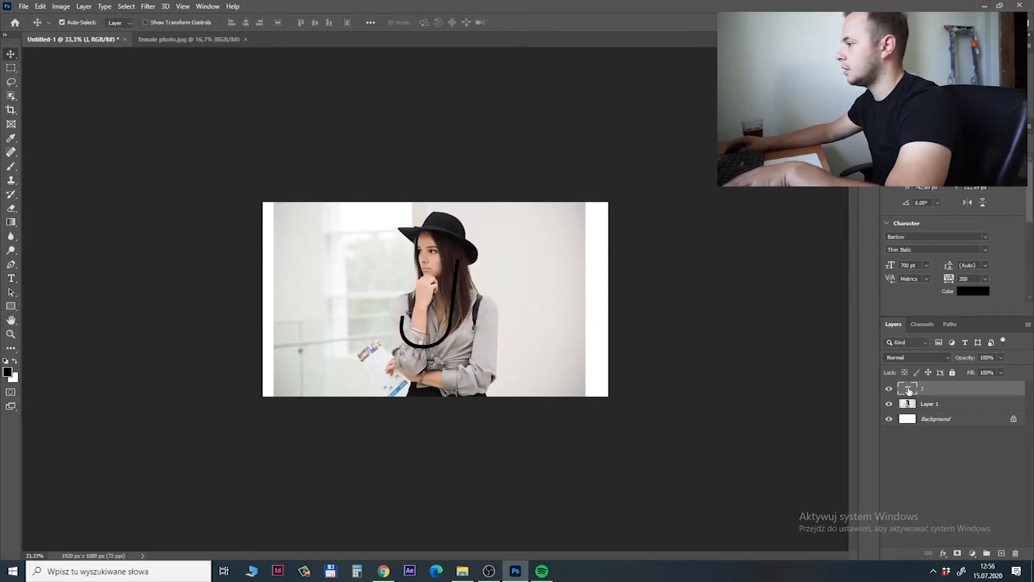
Compare heavier Barlow styles on the letter J and set its font style to Bold Italic.
{"action": "double_click", "coordinate": [909, 390]}
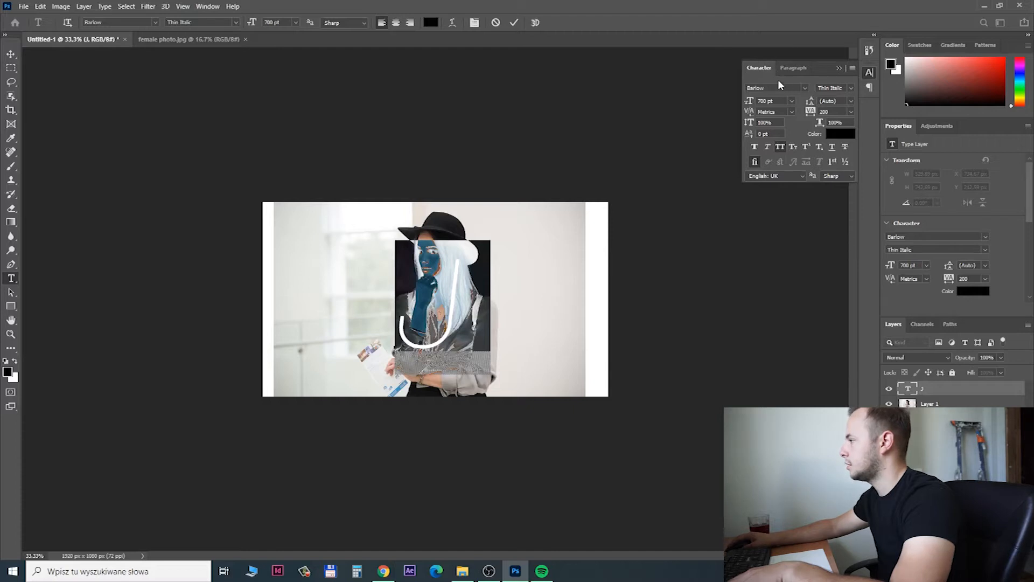
{"action": "left_click", "coordinate": [851, 89]}
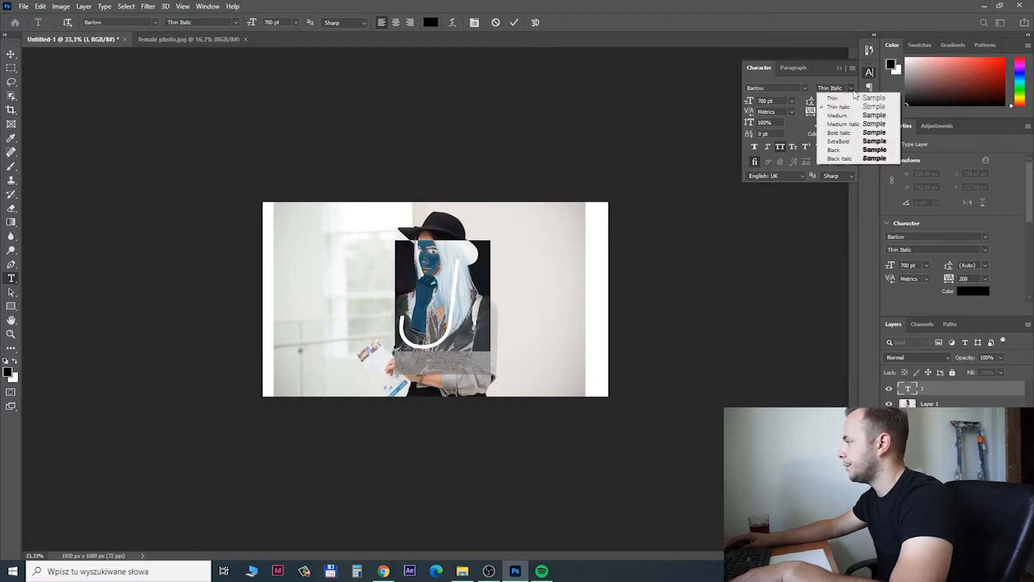
{"action": "left_click", "coordinate": [859, 158]}
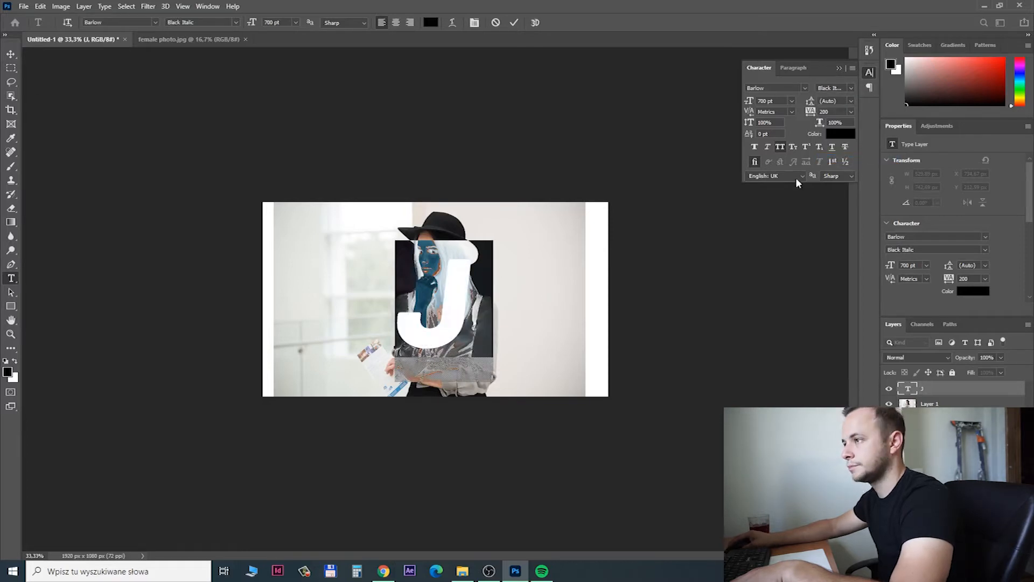
{"action": "left_click", "coordinate": [850, 89]}
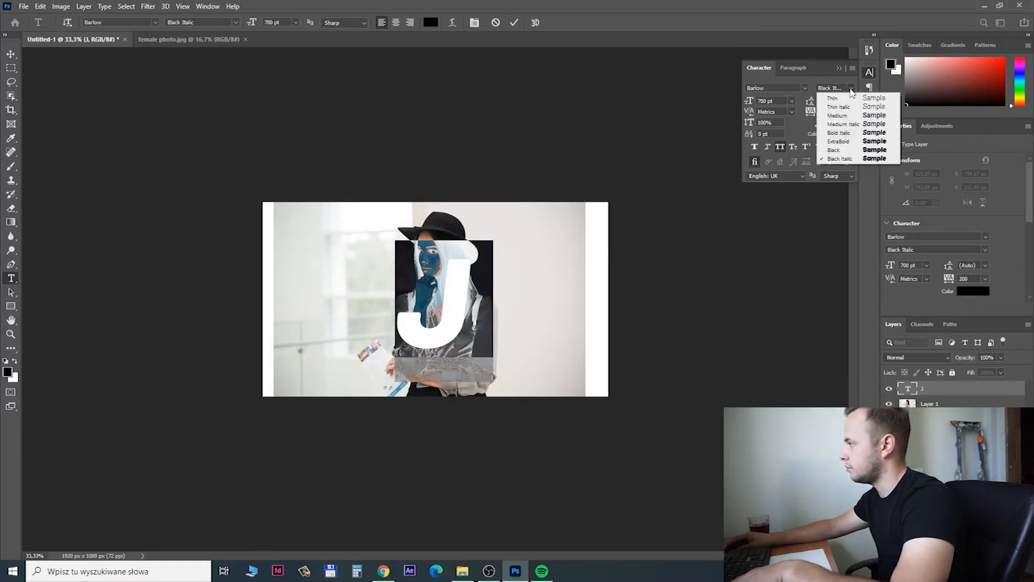
{"action": "left_click", "coordinate": [843, 133]}
{"action": "key", "text": "ctrl+Return"}
{"action": "key", "text": "v"}
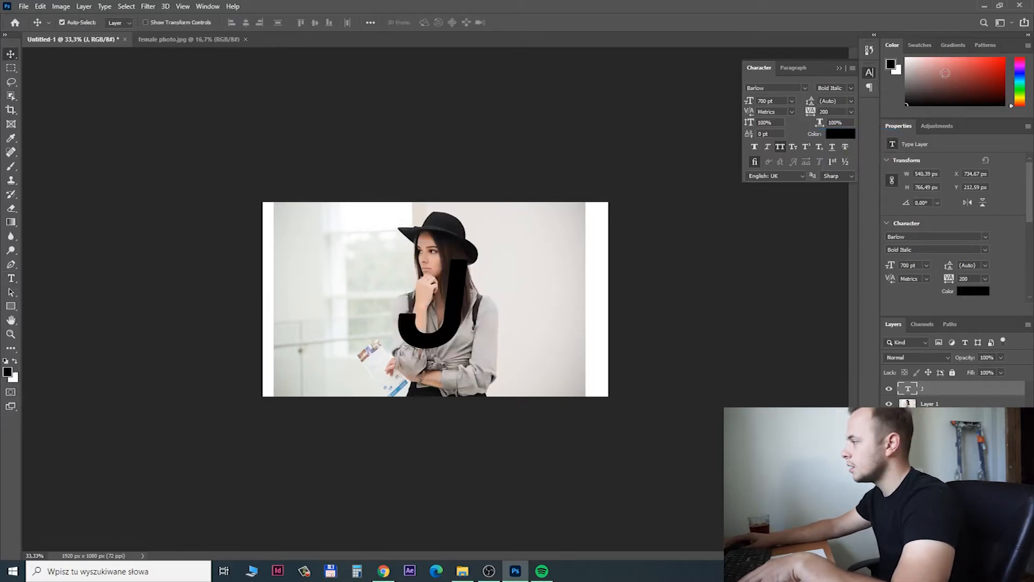
{"action": "left_click", "coordinate": [839, 68]}
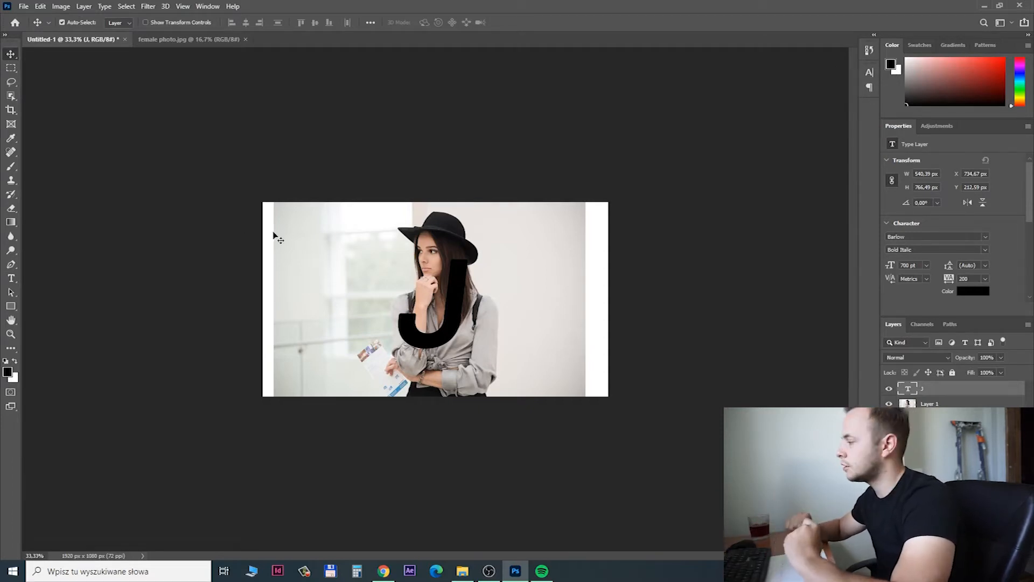
Hide the letter J layer and select the woman on Layer 1 with the Object Selection tool.
{"action": "left_click", "coordinate": [936, 404]}
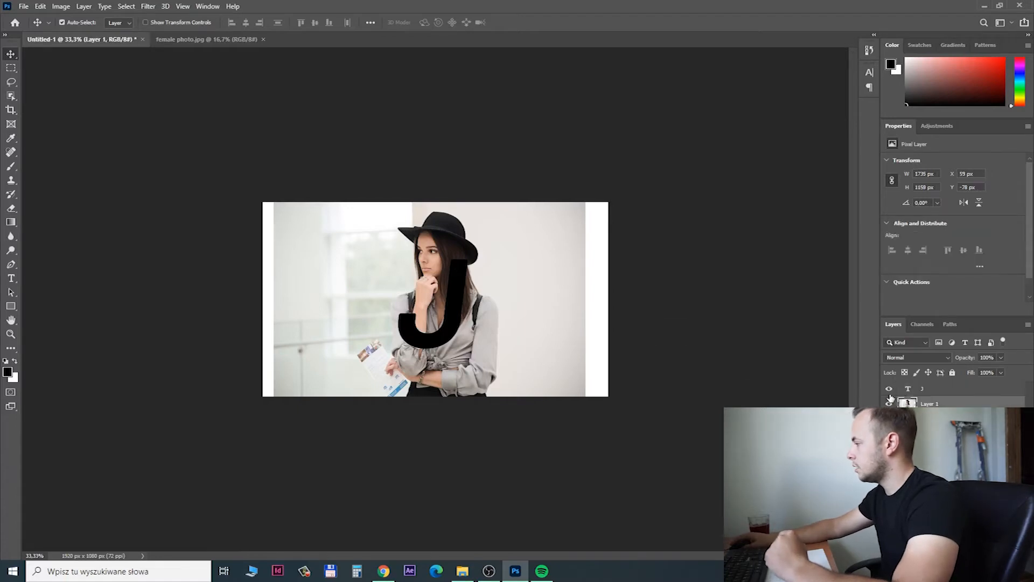
{"action": "left_click", "coordinate": [890, 389]}
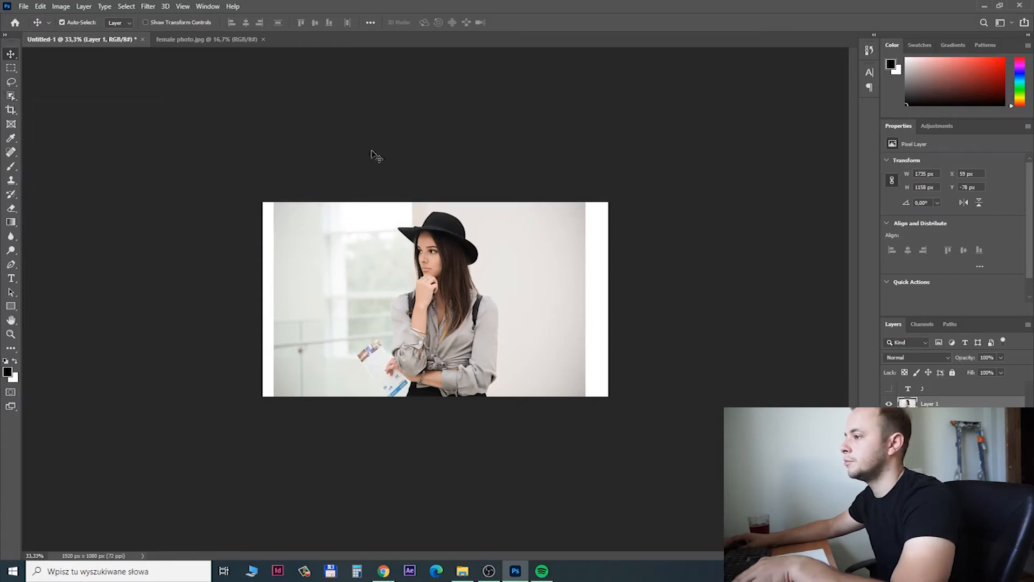
{"action": "left_click", "coordinate": [11, 96]}
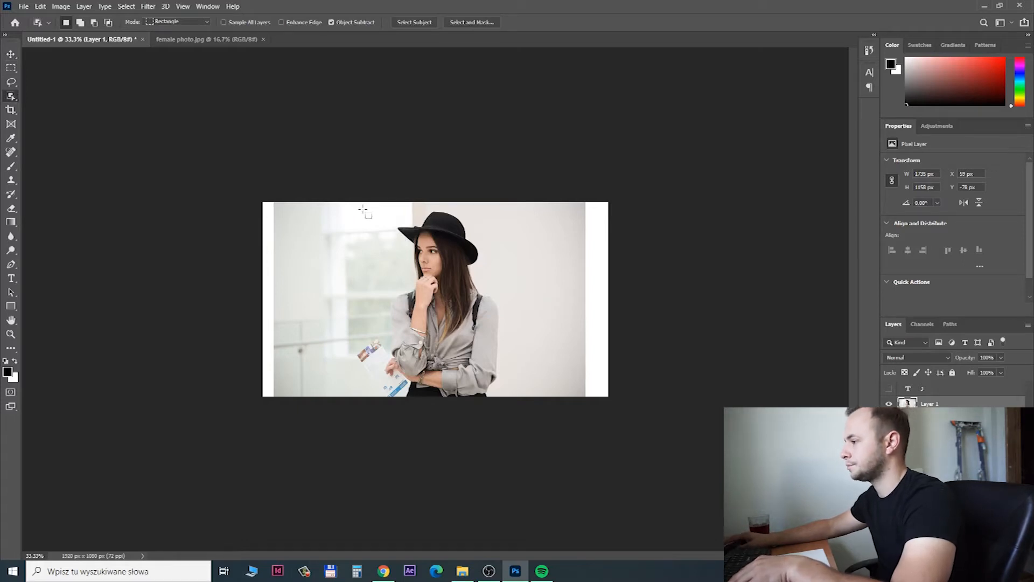
{"action": "left_click_drag", "start_coordinate": [354, 207], "coordinate": [529, 394]}
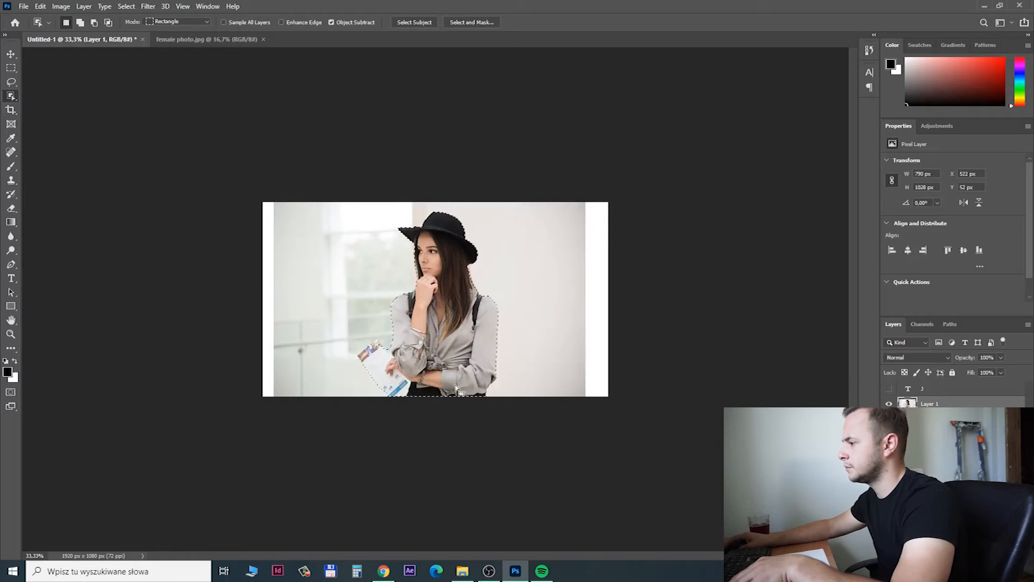
Open the woman's selection in Select and Mask and set the onion skin transparency to 77%.
{"action": "key", "text": "ctrl+plus"}
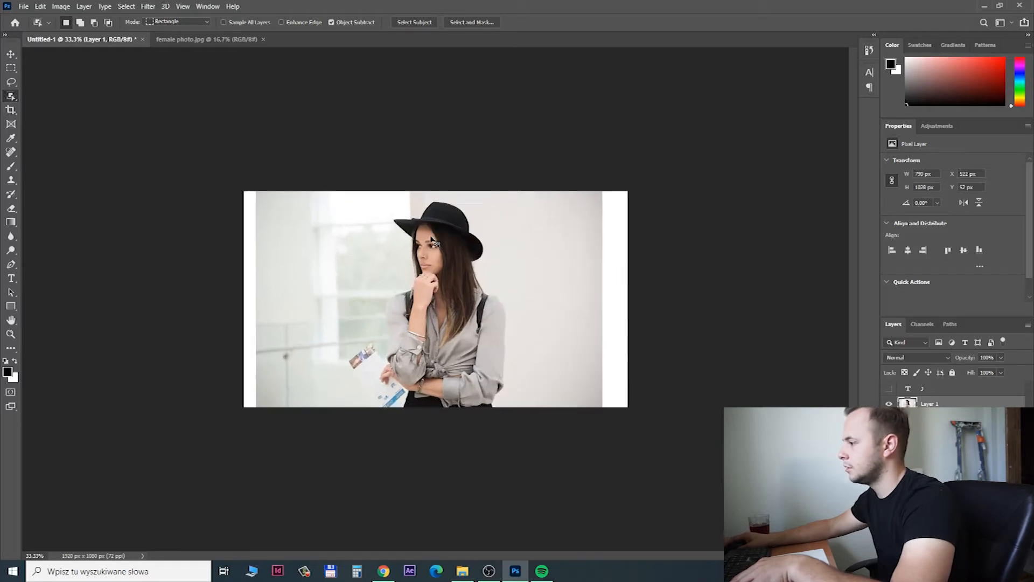
{"action": "key", "text": "ctrl+plus"}
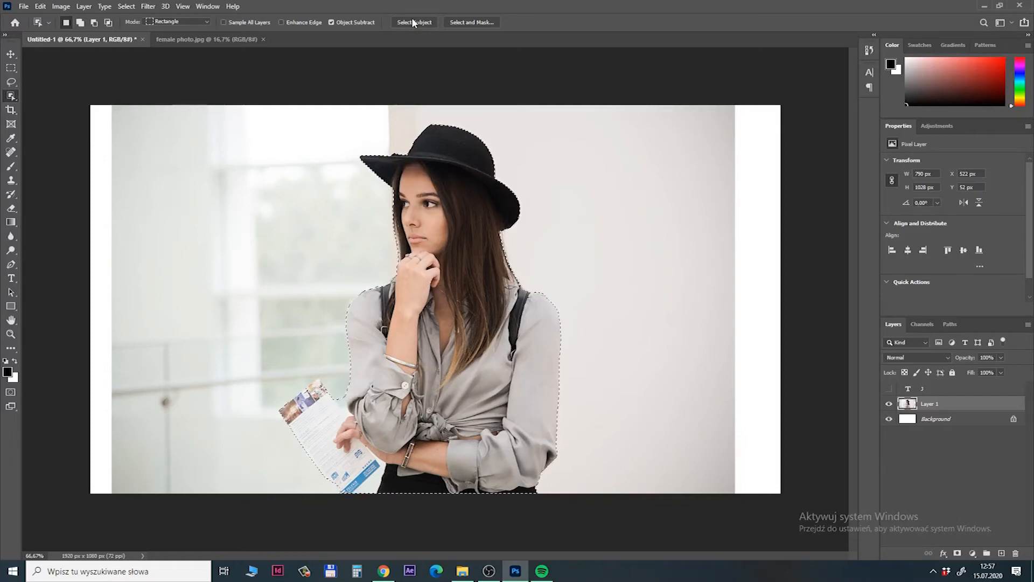
{"action": "left_click", "coordinate": [472, 23]}
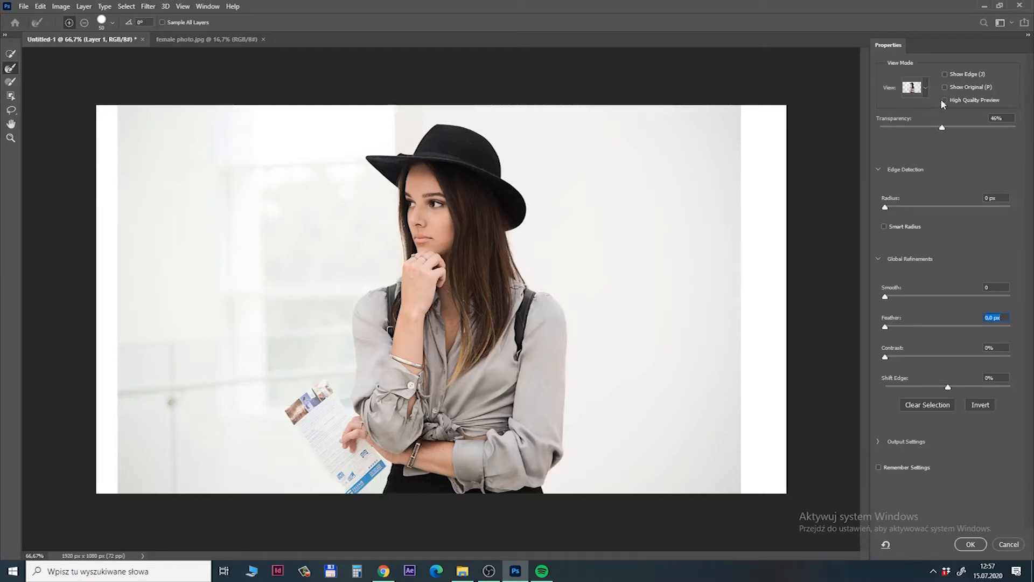
{"action": "left_click_drag", "start_coordinate": [947, 134], "coordinate": [983, 121]}
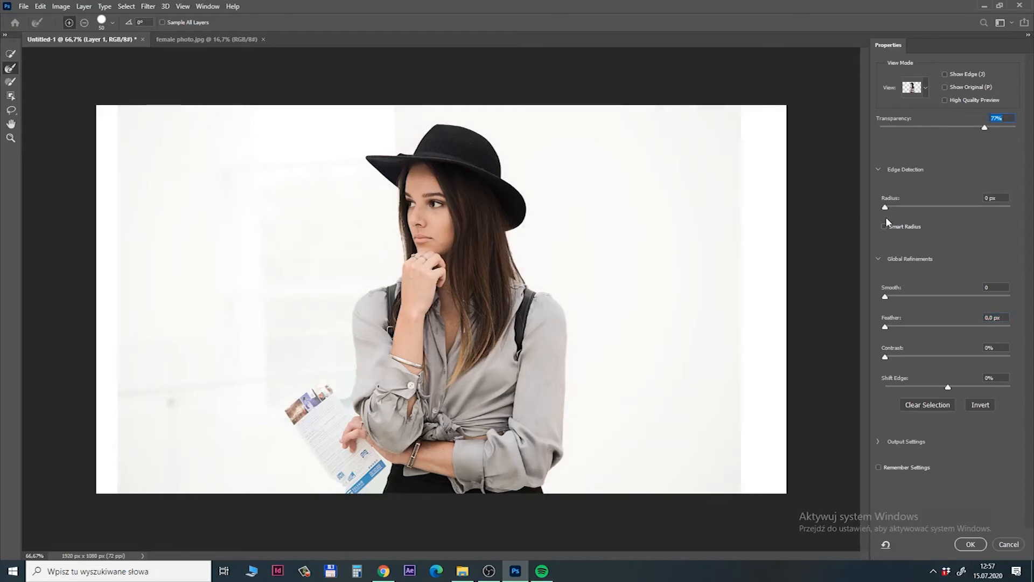
Change the selection preview to the Overlay view mode.
{"action": "left_click", "coordinate": [923, 92]}
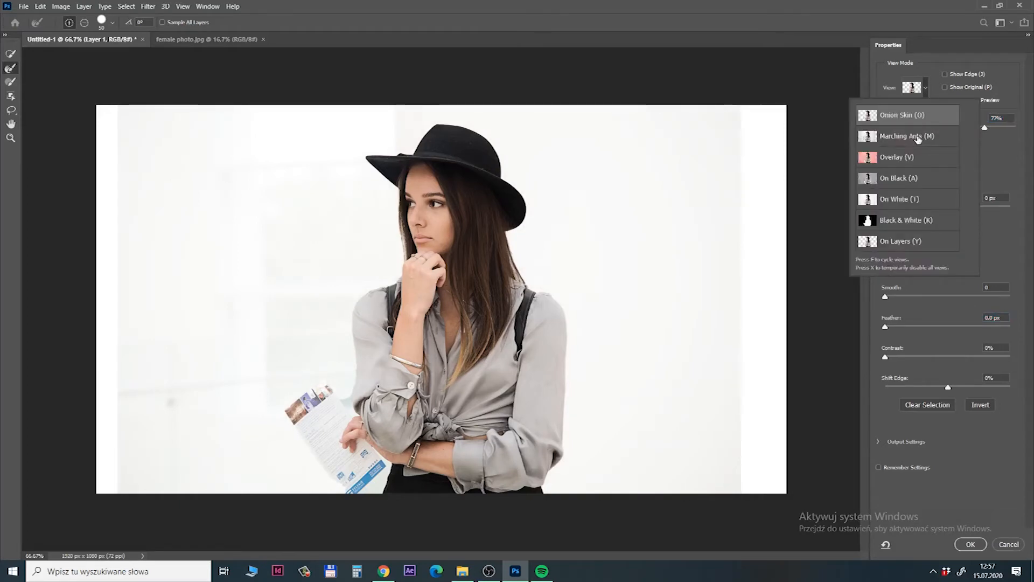
{"action": "left_click", "coordinate": [909, 157]}
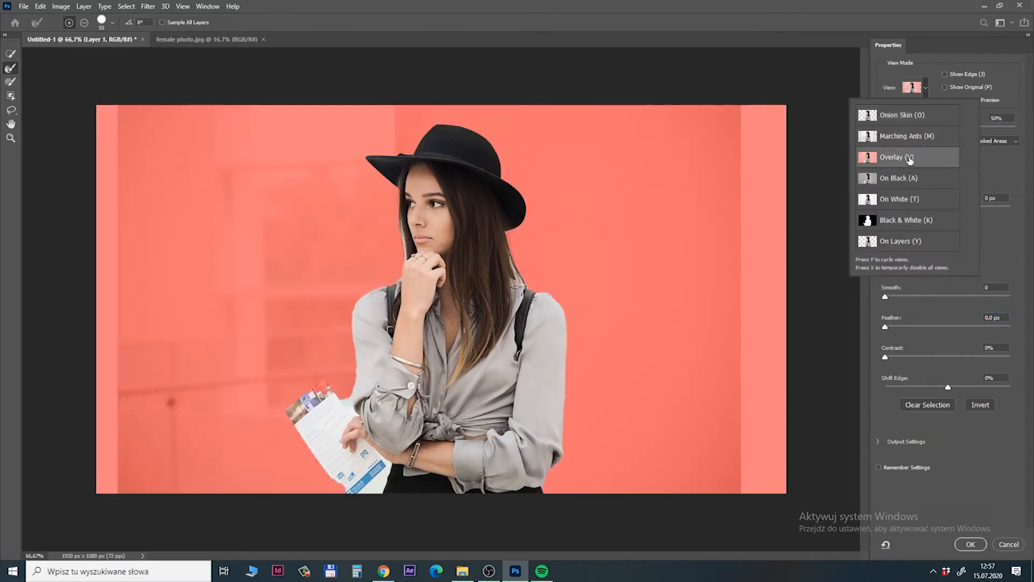
{"action": "left_click", "coordinate": [699, 25]}
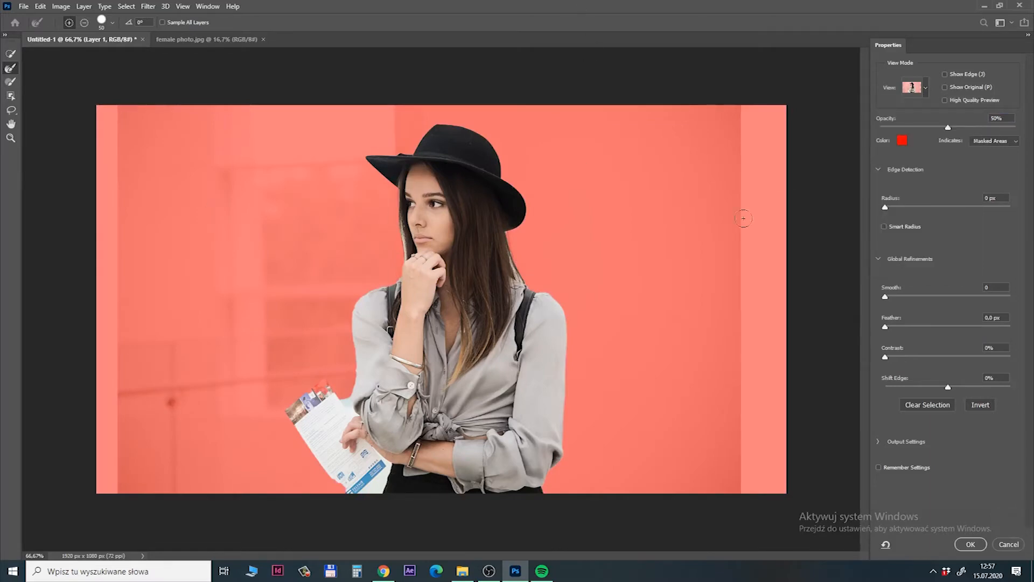
Examine the selection edge along the woman's sleeves, shoulders, hair and hand in the close-up overlay preview.
{"action": "key", "text": "ctrl+plus"}
{"action": "key", "text": "ctrl+plus"}
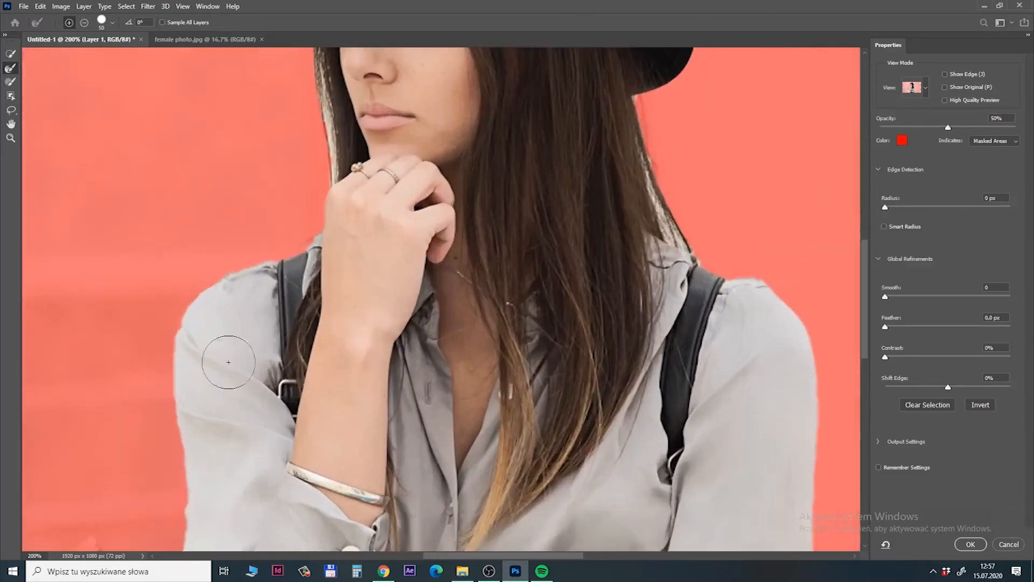
{"action": "left_click_drag", "start_coordinate": [248, 425], "coordinate": [308, 291]}
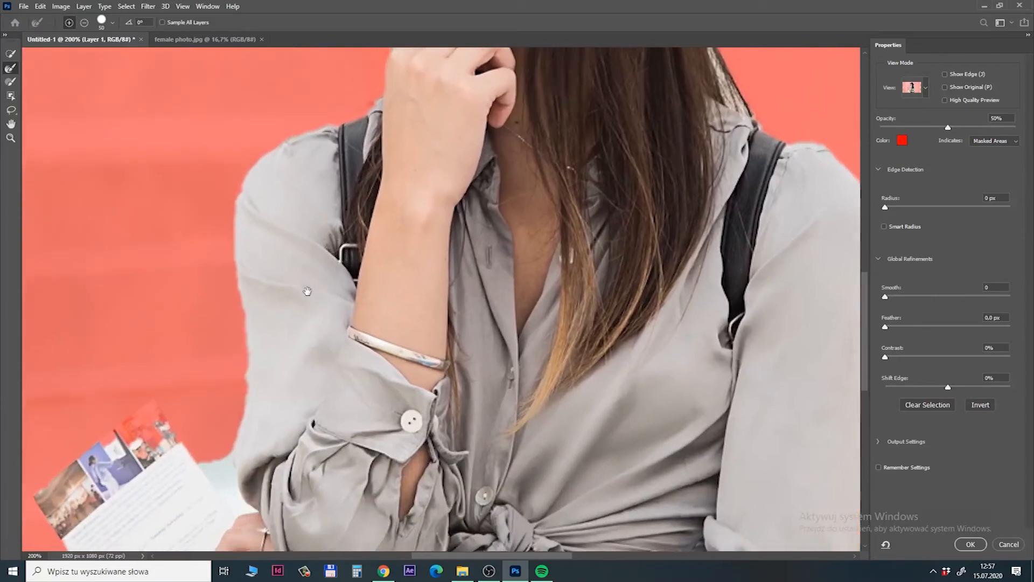
{"action": "key", "text": "ctrl+minus"}
{"action": "key", "text": "ctrl+plus"}
{"action": "left_click_drag", "start_coordinate": [440, 158], "coordinate": [461, 330]}
{"action": "left_click_drag", "start_coordinate": [385, 312], "coordinate": [415, 162]}
{"action": "left_click_drag", "start_coordinate": [400, 479], "coordinate": [427, 280]}
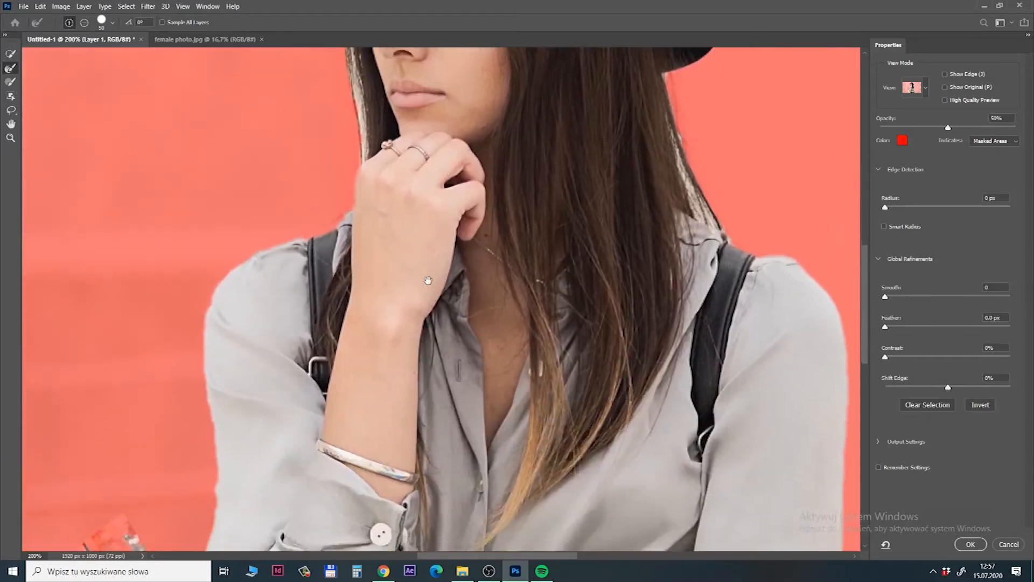
{"action": "left_click_drag", "start_coordinate": [359, 347], "coordinate": [329, 296]}
{"action": "left_click_drag", "start_coordinate": [557, 354], "coordinate": [466, 238]}
{"action": "left_click_drag", "start_coordinate": [745, 464], "coordinate": [745, 334]}
{"action": "left_click_drag", "start_coordinate": [311, 409], "coordinate": [391, 530]}
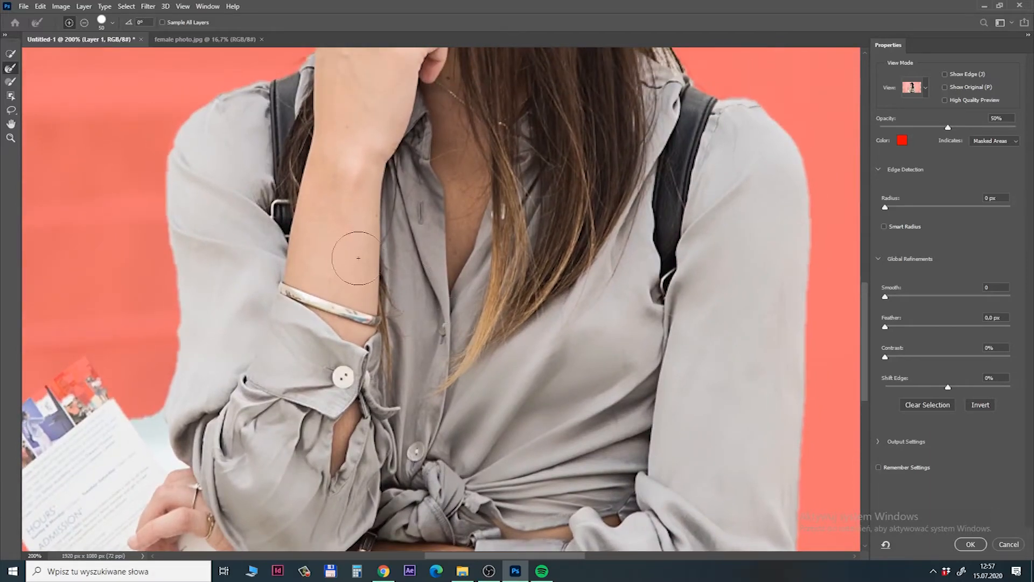
Refine the woman's selection edge with a 3.4 px feather and 75% contrast, and apply the refinement.
{"action": "left_click_drag", "start_coordinate": [285, 245], "coordinate": [317, 259]}
{"action": "left_click_drag", "start_coordinate": [467, 208], "coordinate": [504, 218]}
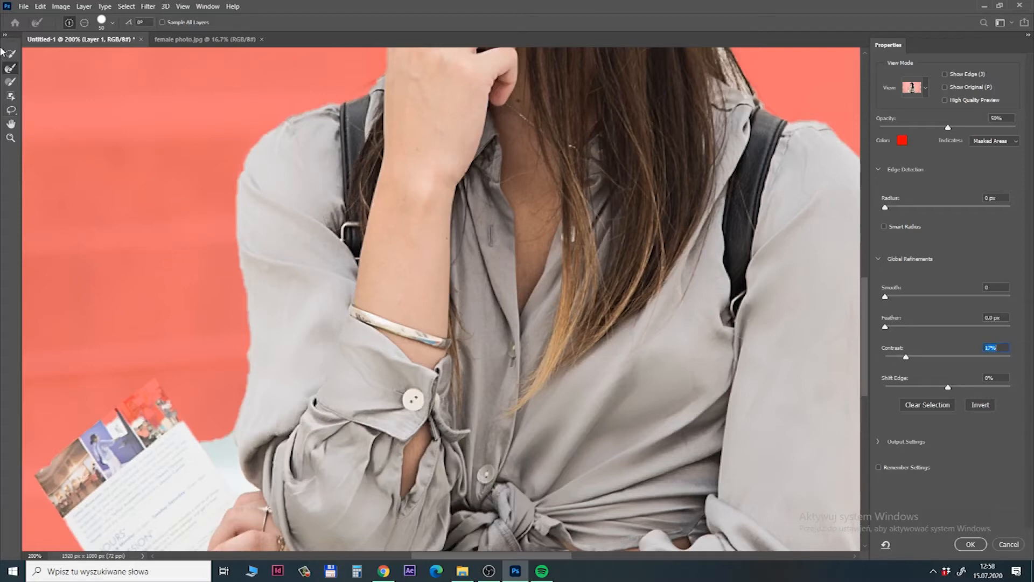
{"action": "key", "text": "ctrl+minus"}
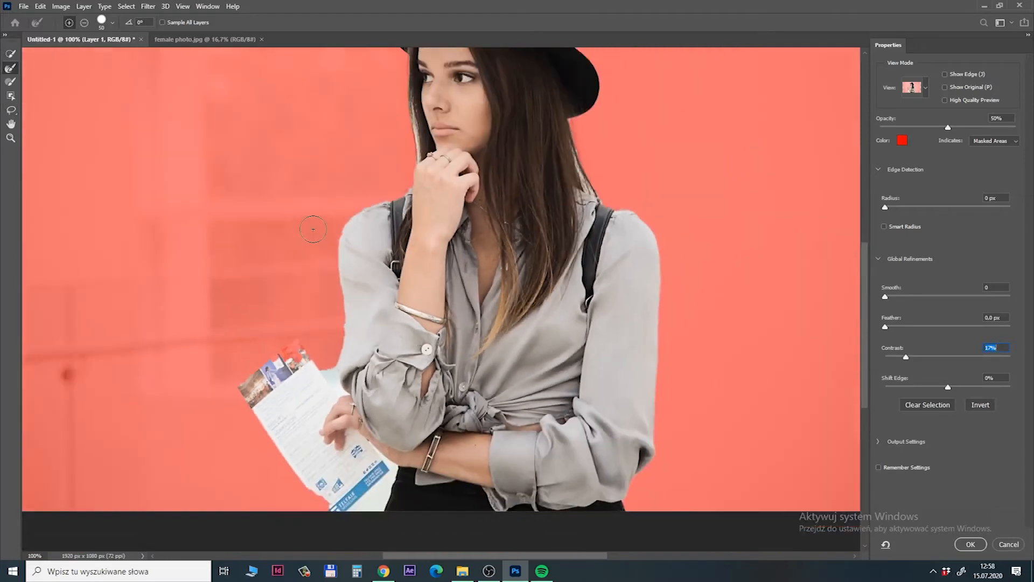
{"action": "key", "text": "ctrl+plus"}
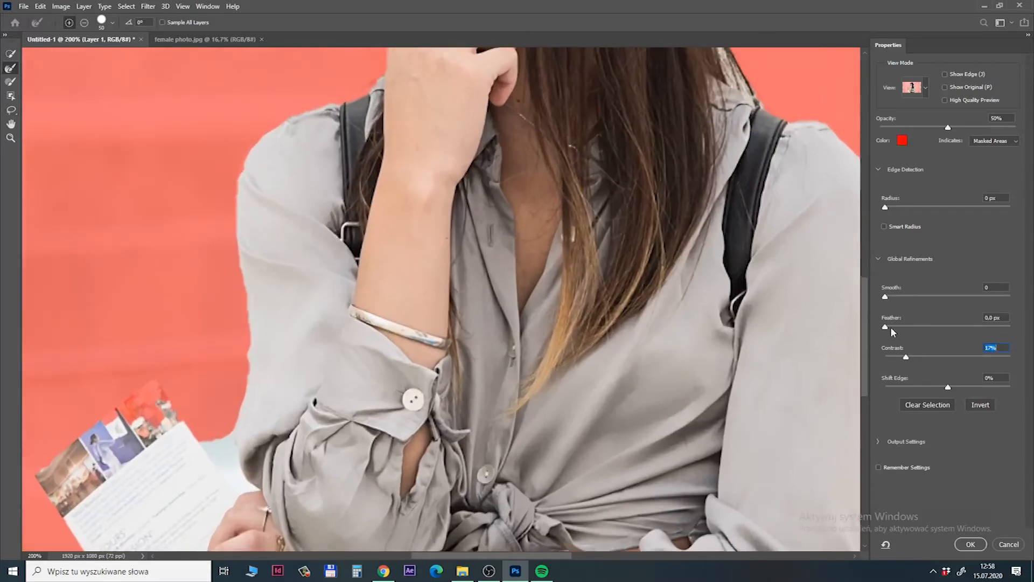
{"action": "left_click_drag", "start_coordinate": [885, 327], "coordinate": [937, 355]}
{"action": "left_click_drag", "start_coordinate": [775, 210], "coordinate": [530, 318]}
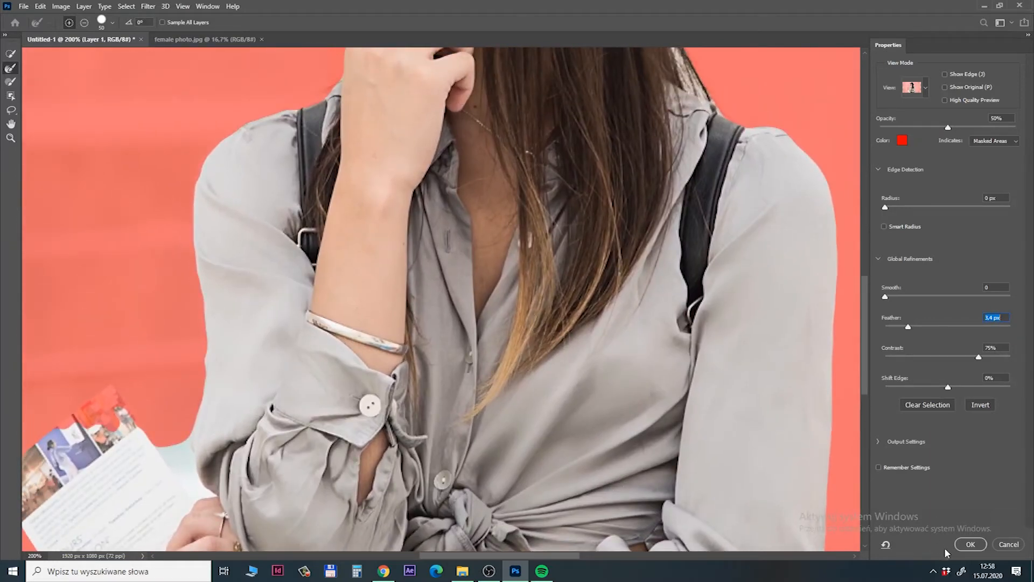
{"action": "left_click", "coordinate": [969, 544]}
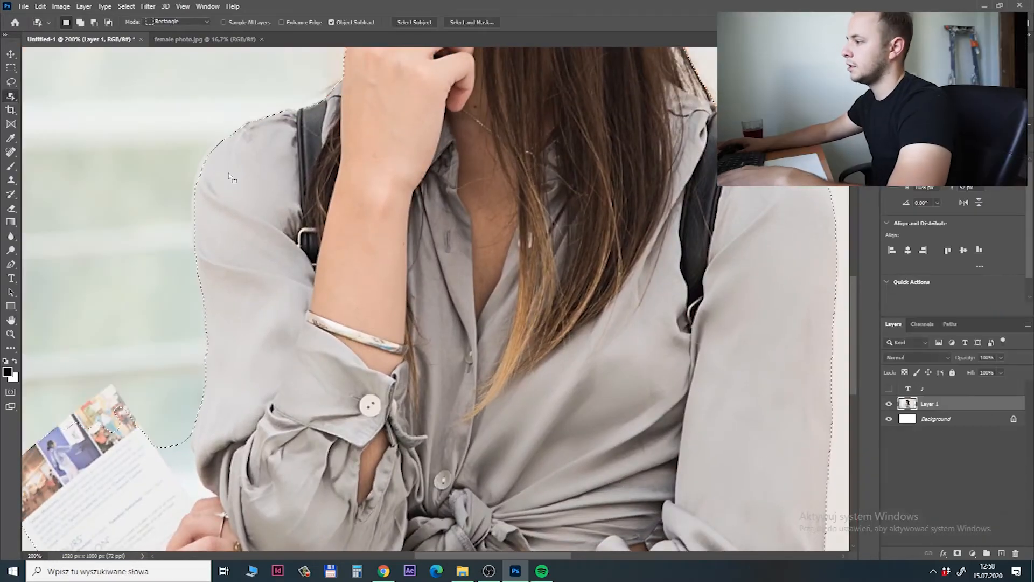
Examine the refined selection outline around the leaflet, the bent arm's sleeve and the shoulder at 300% zoom.
{"action": "scroll", "coordinate": [221, 265], "scroll_direction": "left", "scroll_amount": 6}
{"action": "scroll", "coordinate": [399, 340], "scroll_direction": "down", "scroll_amount": 2}
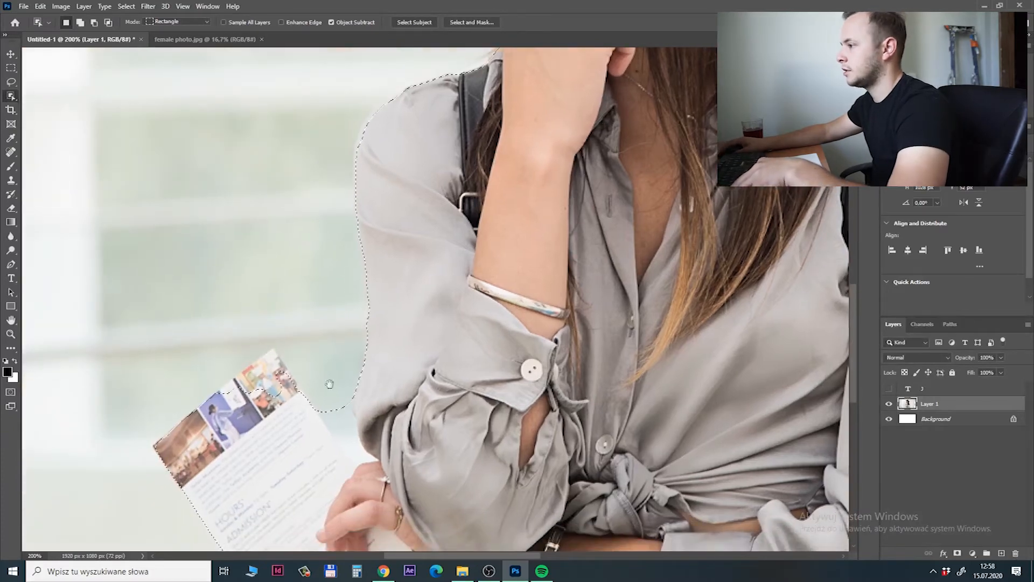
{"action": "key", "text": "ctrl+plus"}
{"action": "scroll", "coordinate": [354, 330], "scroll_direction": "up", "scroll_amount": 8}
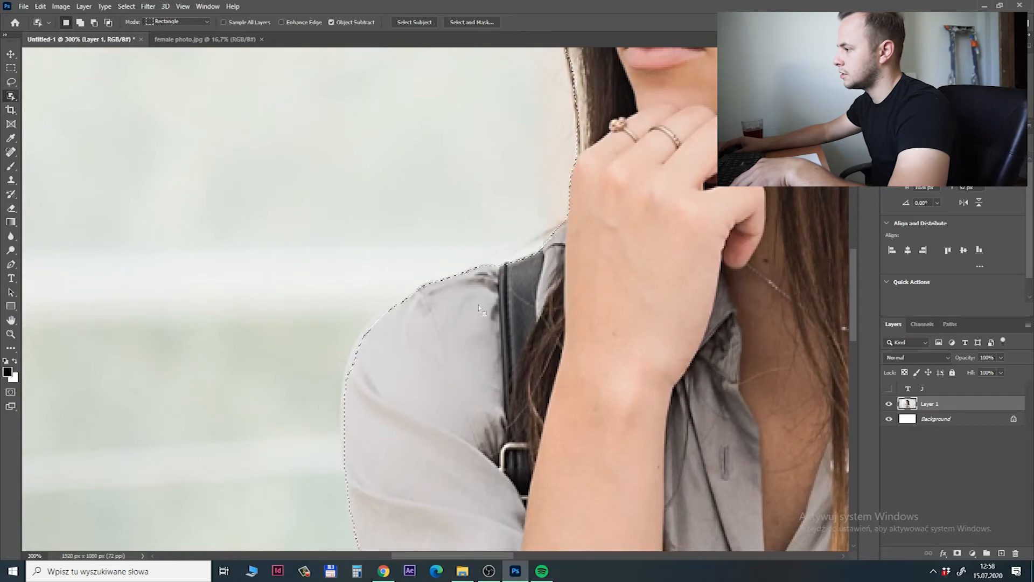
{"action": "scroll", "coordinate": [350, 361], "scroll_direction": "up", "scroll_amount": 3}
{"action": "scroll", "coordinate": [350, 361], "scroll_direction": "right", "scroll_amount": 4}
{"action": "mouse_move", "coordinate": [615, 214]}
{"action": "left_mouse_down"}
{"action": "mouse_move", "coordinate": [286, 307]}
{"action": "mouse_move", "coordinate": [217, 340]}
{"action": "mouse_move", "coordinate": [261, 319]}
{"action": "left_mouse_up"}
{"action": "left_click_drag", "start_coordinate": [189, 484], "coordinate": [371, 259]}
{"action": "mouse_move", "coordinate": [275, 479]}
{"action": "left_mouse_down"}
{"action": "mouse_move", "coordinate": [423, 260]}
{"action": "mouse_move", "coordinate": [439, 195]}
{"action": "left_mouse_up"}
{"action": "mouse_move", "coordinate": [344, 507]}
{"action": "left_mouse_down"}
{"action": "mouse_move", "coordinate": [388, 328]}
{"action": "mouse_move", "coordinate": [466, 425]}
{"action": "left_mouse_up"}
{"action": "left_click_drag", "start_coordinate": [401, 342], "coordinate": [382, 538]}
{"action": "left_click_drag", "start_coordinate": [389, 279], "coordinate": [391, 296]}
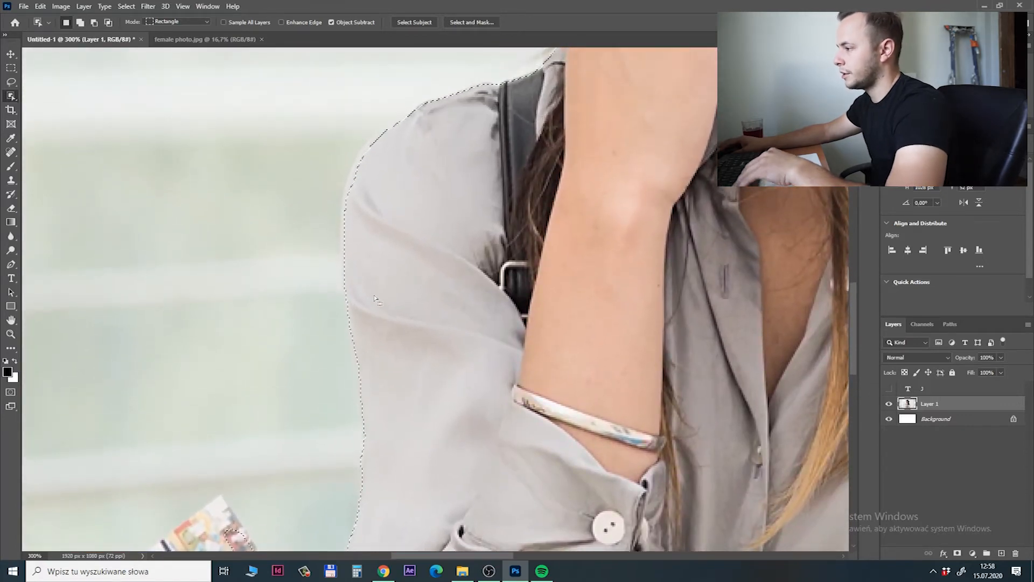
Draw a closed Pen path along the outer edge of the bent arm's sleeve and shoulder, returning through the inside of the shirt.
{"action": "key", "text": "p"}
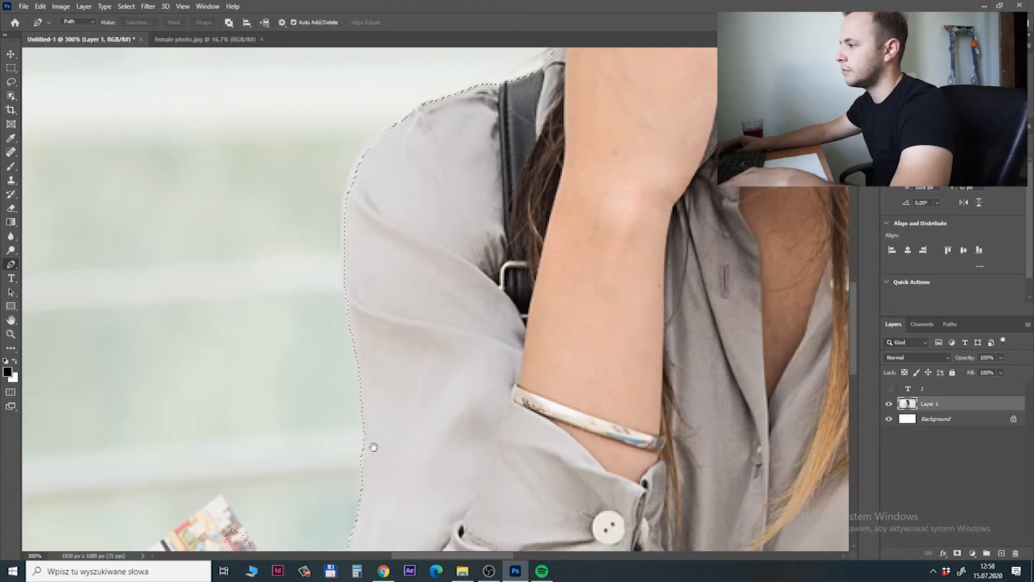
{"action": "left_click_drag", "start_coordinate": [373, 448], "coordinate": [405, 352]}
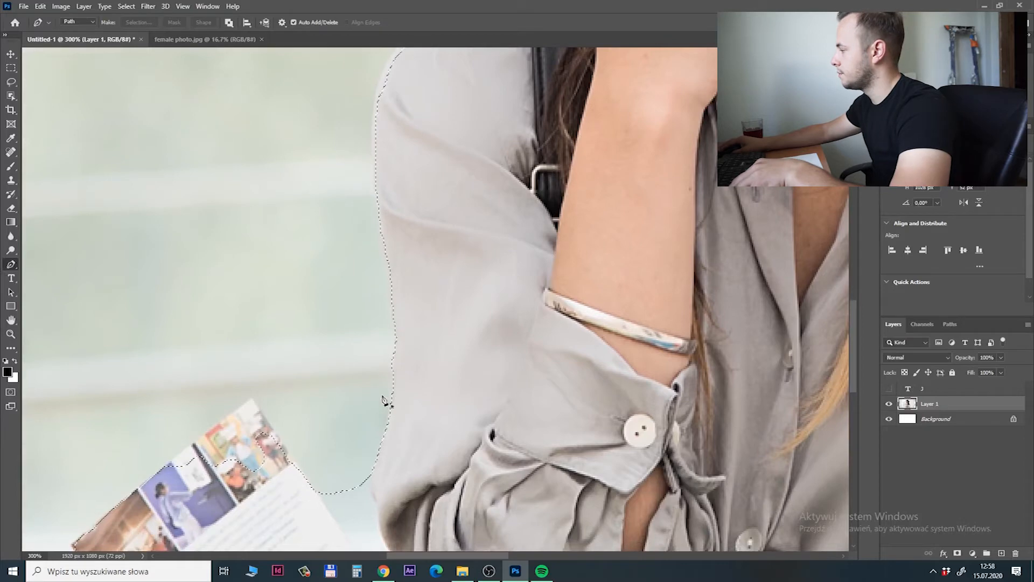
{"action": "left_click", "coordinate": [386, 425]}
{"action": "left_click_drag", "start_coordinate": [392, 291], "coordinate": [399, 221]}
{"action": "scroll", "coordinate": [397, 216], "scroll_direction": "up", "scroll_amount": 5}
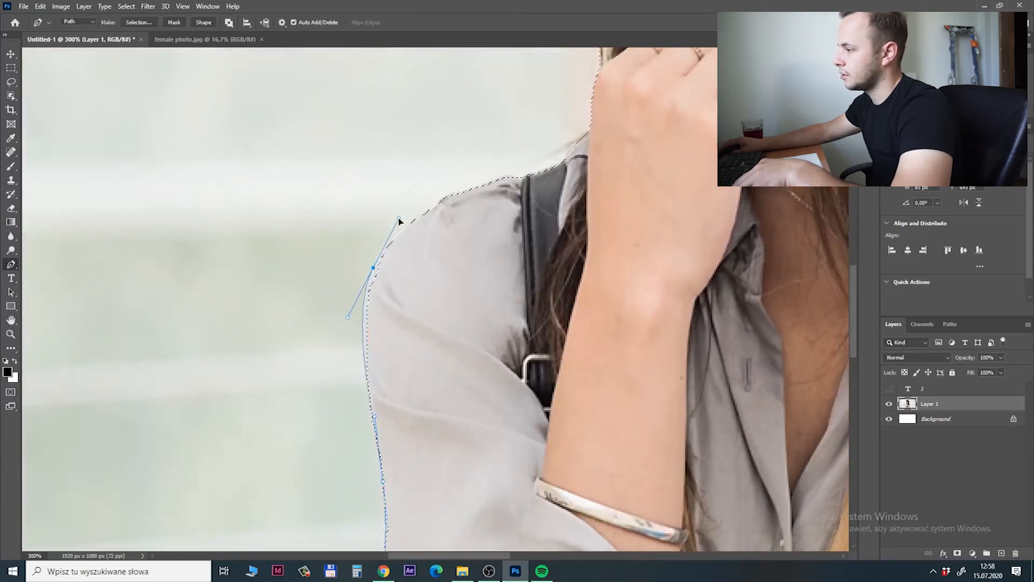
{"action": "left_click", "coordinate": [437, 203]}
{"action": "left_click", "coordinate": [472, 187]}
{"action": "left_click", "coordinate": [514, 176]}
{"action": "left_click", "coordinate": [521, 180]}
{"action": "left_click_drag", "start_coordinate": [556, 151], "coordinate": [532, 192]}
{"action": "left_click_drag", "start_coordinate": [484, 336], "coordinate": [530, 126]}
{"action": "left_click", "coordinate": [462, 408]}
{"action": "left_click", "coordinate": [409, 461]}
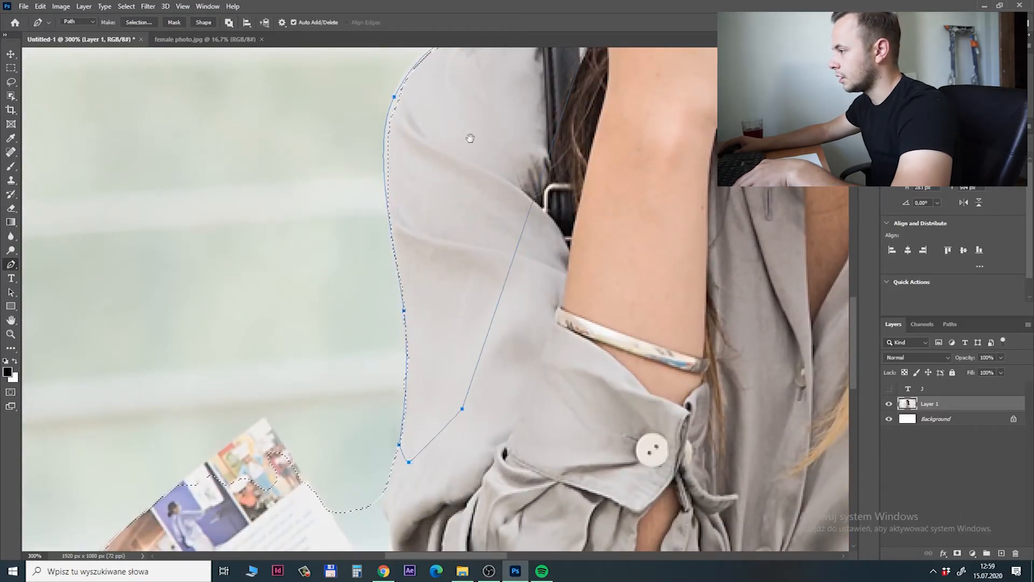
Add the area of the sleeve's work path to the current selection and return to the layer list.
{"action": "left_click_drag", "start_coordinate": [465, 190], "coordinate": [377, 245]}
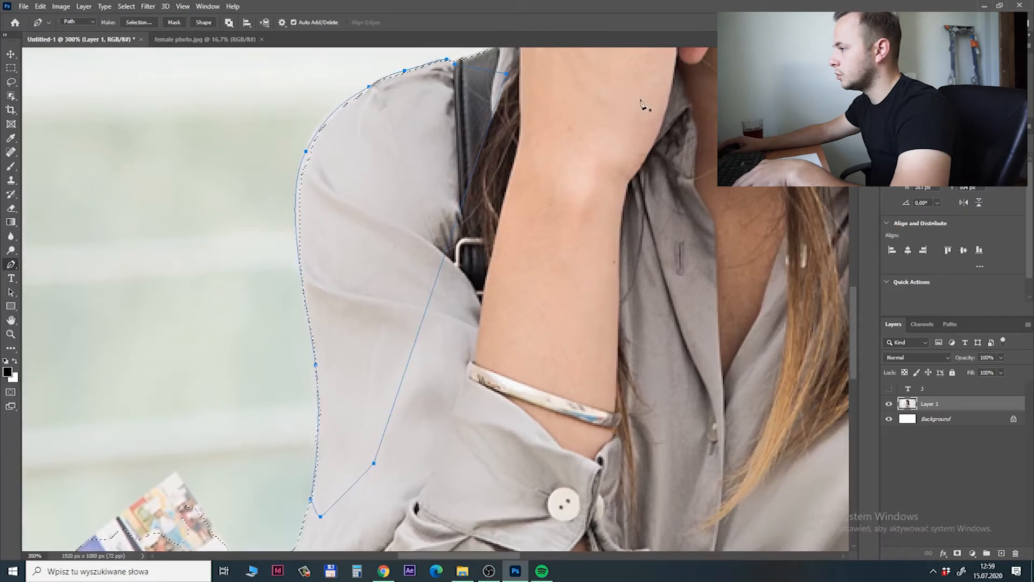
{"action": "left_click", "coordinate": [951, 325]}
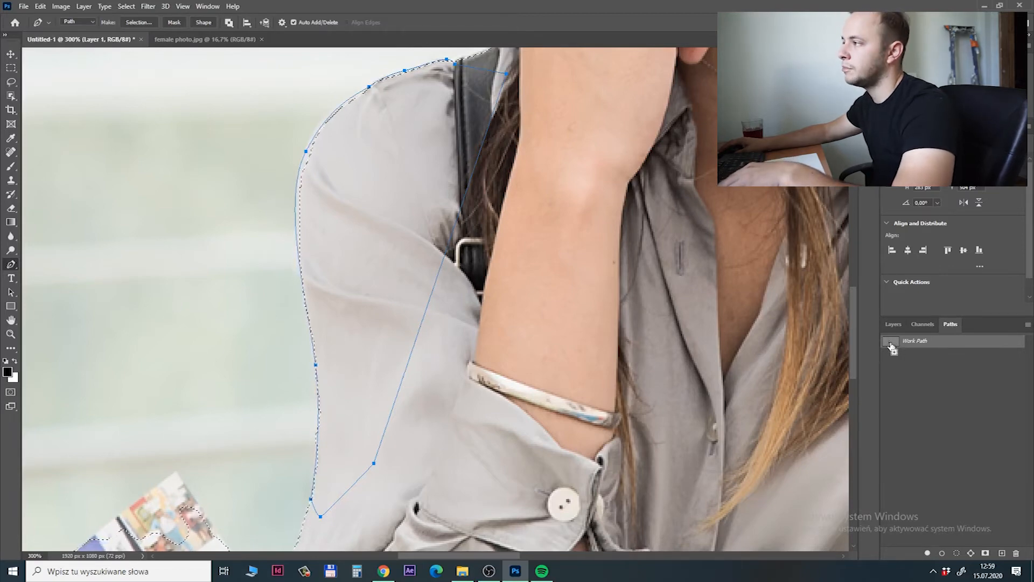
{"action": "left_click", "coordinate": [915, 372]}
{"action": "left_click", "coordinate": [886, 325]}
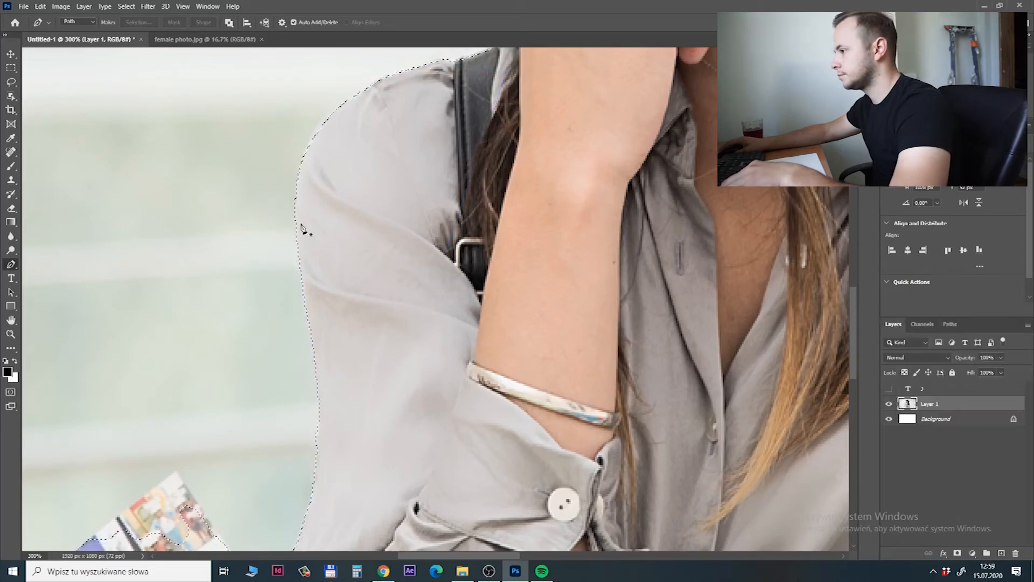
Examine the selection outline around the woman's other shoulder, hair and hat.
{"action": "left_click_drag", "start_coordinate": [730, 200], "coordinate": [280, 245]}
{"action": "left_click_drag", "start_coordinate": [554, 240], "coordinate": [470, 200]}
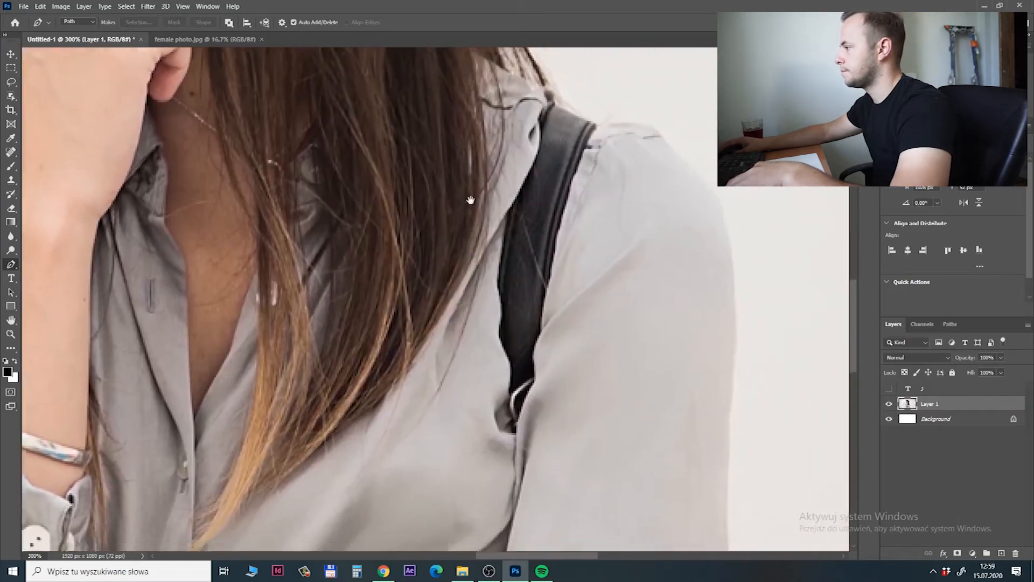
{"action": "left_click_drag", "start_coordinate": [648, 280], "coordinate": [386, 145]}
{"action": "left_click_drag", "start_coordinate": [493, 286], "coordinate": [530, 463]}
{"action": "left_click_drag", "start_coordinate": [278, 88], "coordinate": [344, 302]}
{"action": "left_click_drag", "start_coordinate": [368, 164], "coordinate": [607, 444]}
{"action": "left_click_drag", "start_coordinate": [534, 323], "coordinate": [402, 323]}
{"action": "scroll", "coordinate": [404, 327], "scroll_direction": "down", "scroll_amount": 2}
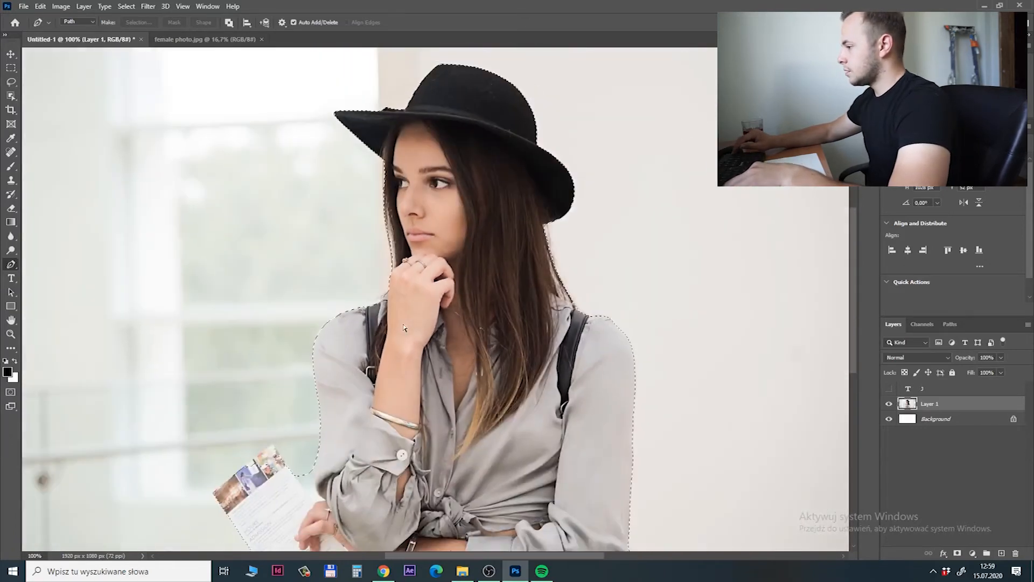
{"action": "left_click_drag", "start_coordinate": [476, 405], "coordinate": [479, 371]}
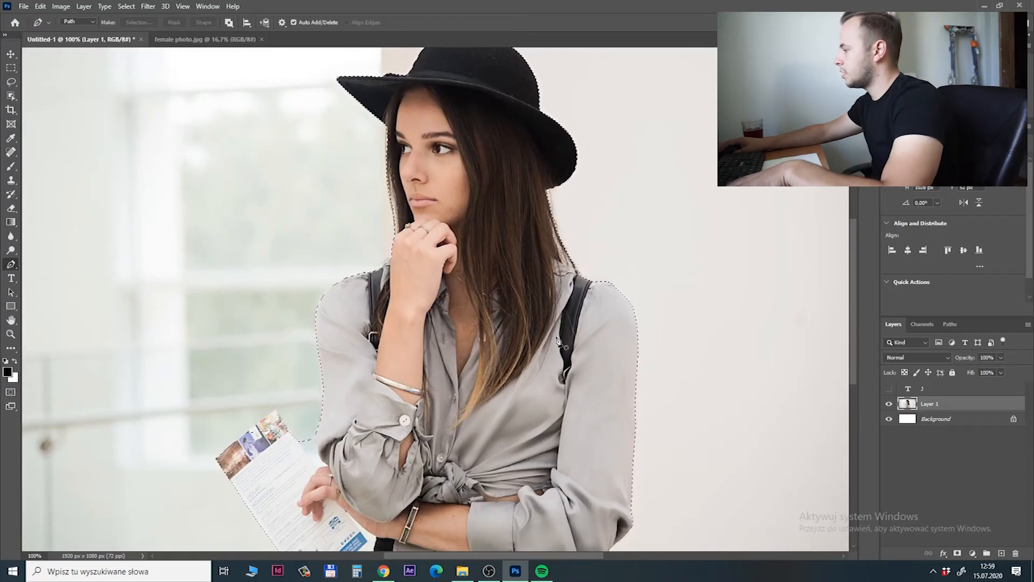
Copy the selected woman to a new layer and rename that layer Girl - cropped.
{"action": "key", "text": "ctrl+j"}
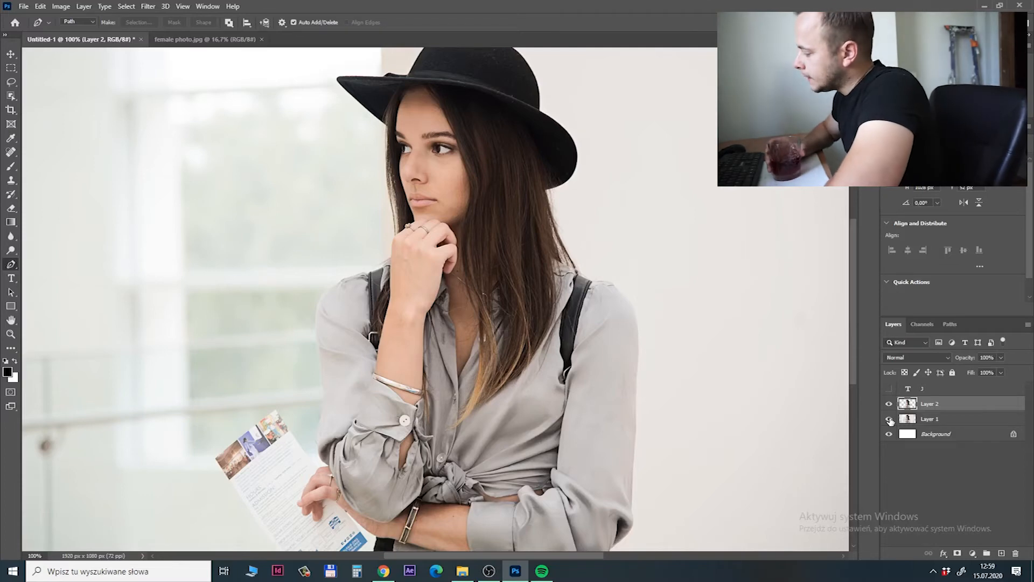
{"action": "key", "text": "v"}
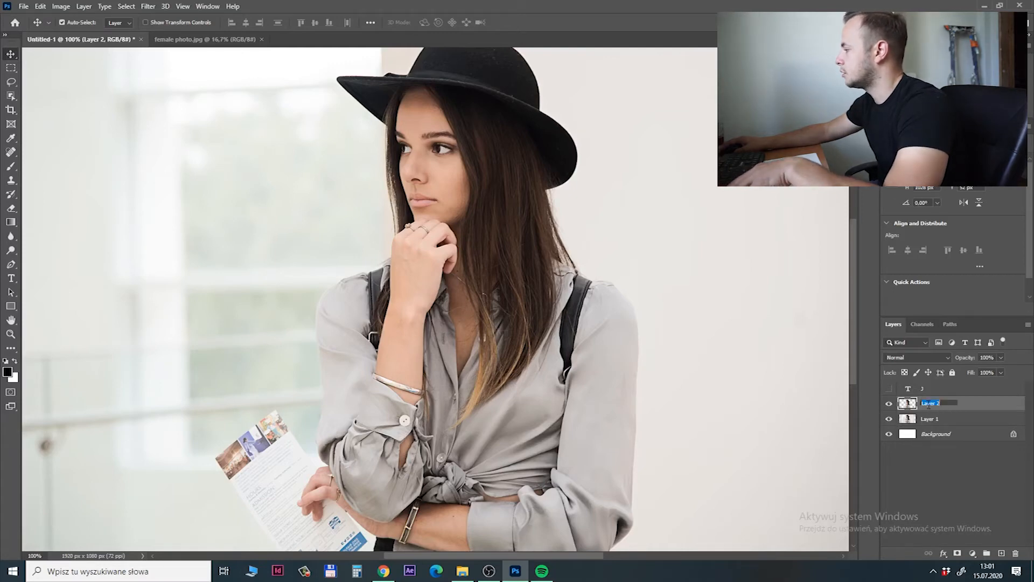
{"action": "type", "text": "Girl - cropped"}
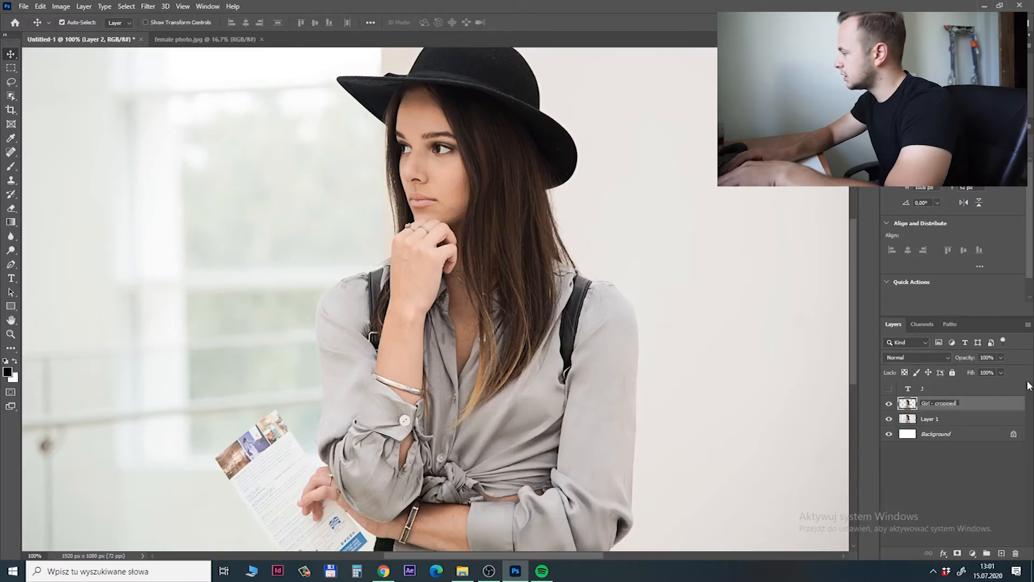
{"action": "key", "text": "Return"}
Rename Layer 1, which holds the full photo, as Girl- Background.
{"action": "double_click", "coordinate": [930, 418]}
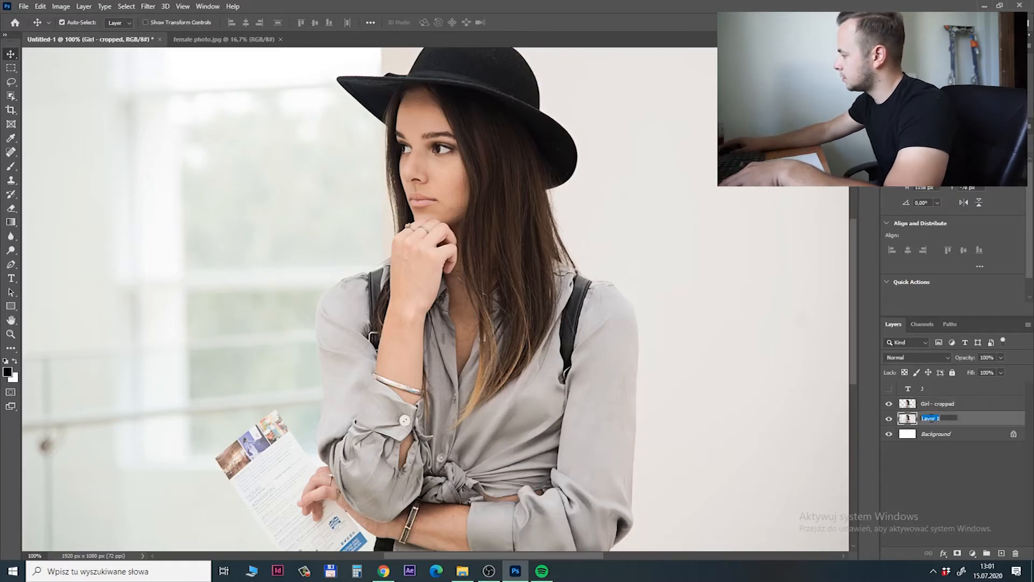
{"action": "type", "text": "Girl"}
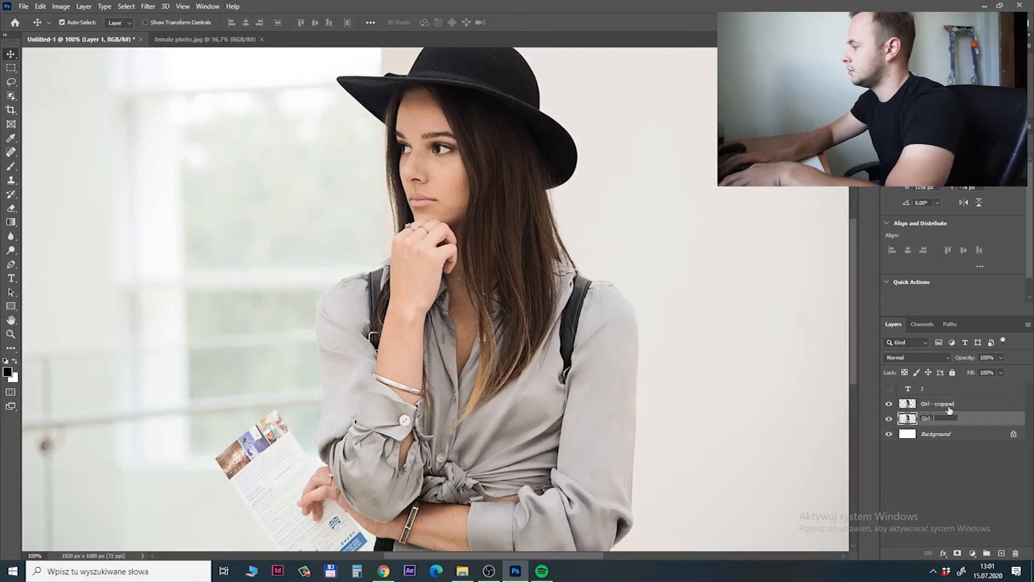
{"action": "type", "text": "- Background"}
{"action": "key", "text": "Return"}
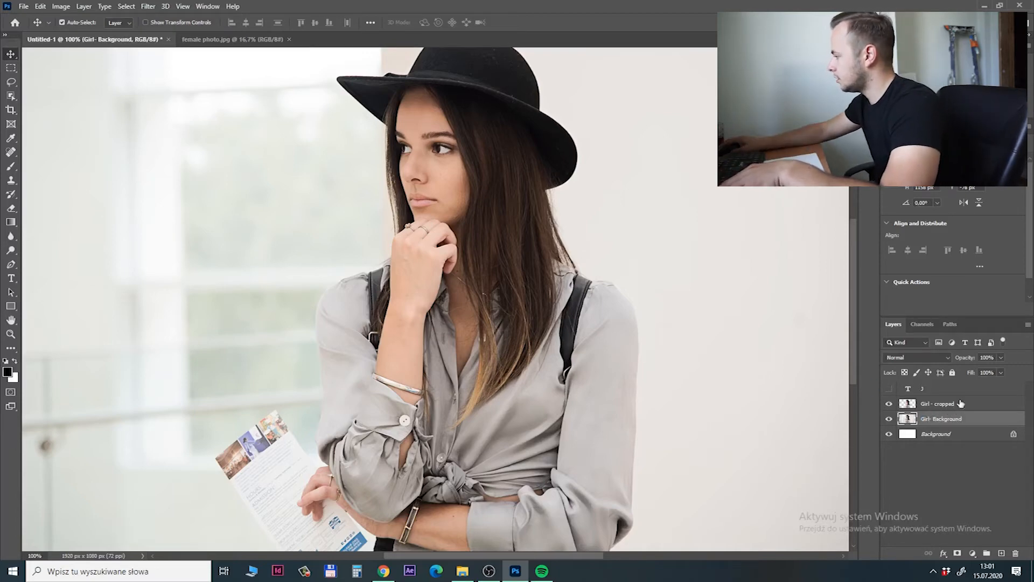
Hide the Girl- Background layer, show the J text layer and move Girl - cropped above it.
{"action": "left_click", "coordinate": [927, 409]}
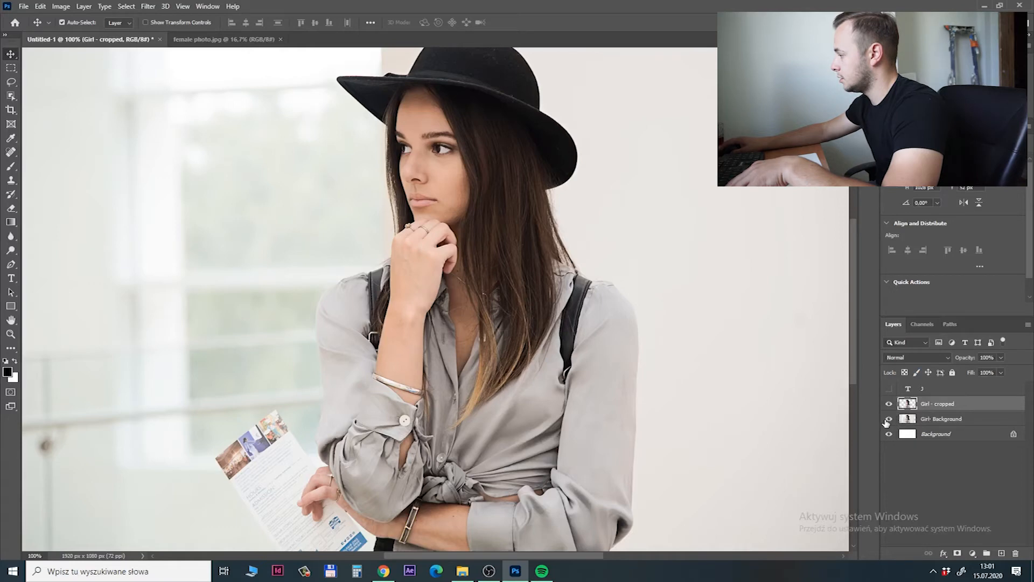
{"action": "left_click", "coordinate": [888, 418]}
{"action": "left_click_drag", "start_coordinate": [935, 407], "coordinate": [930, 395]}
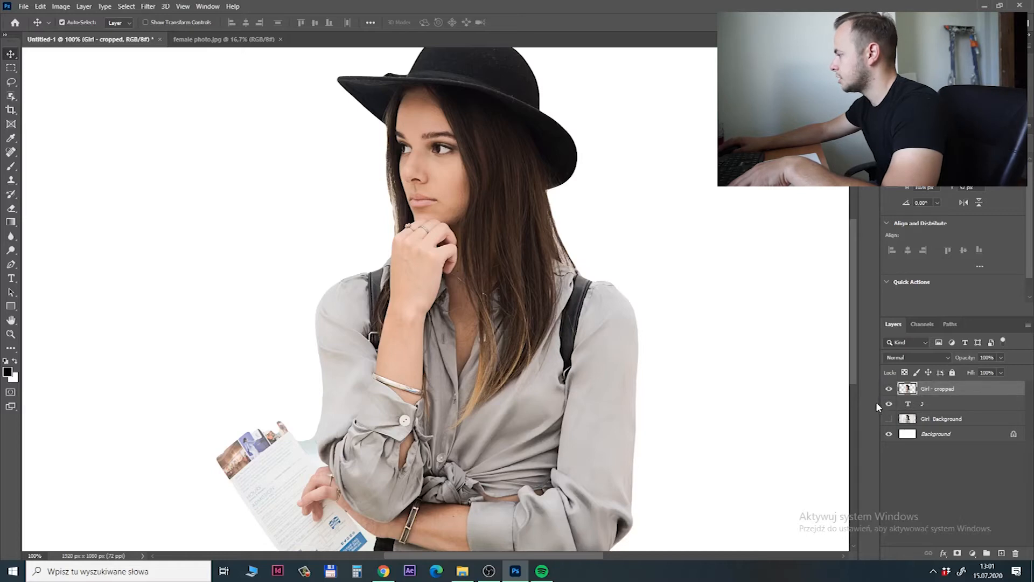
Scale the cut-out woman proportionally to about 52.7% and position her over the stem of the letter J.
{"action": "key", "text": "ctrl+minus"}
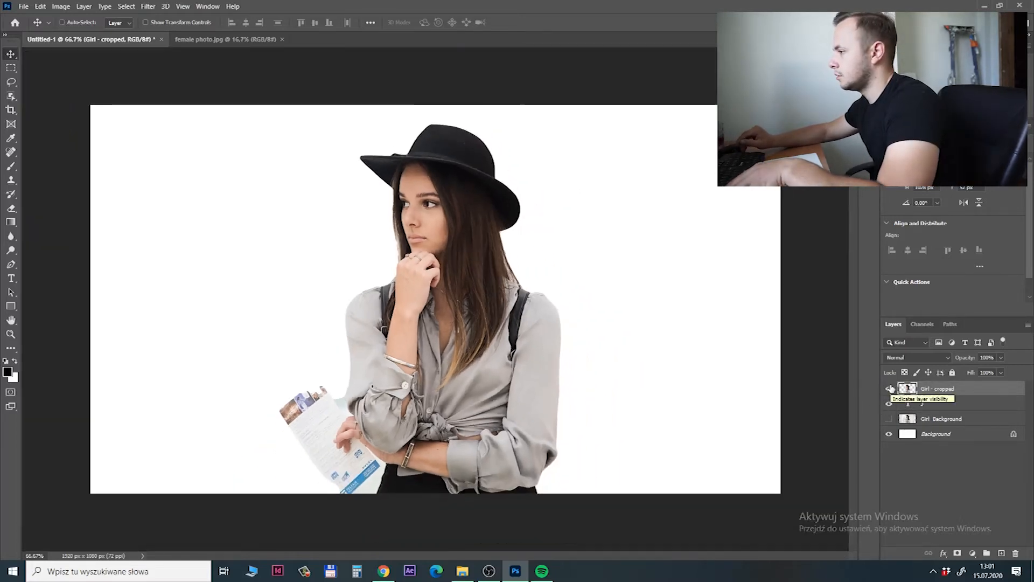
{"action": "key", "text": "ctrl+plus"}
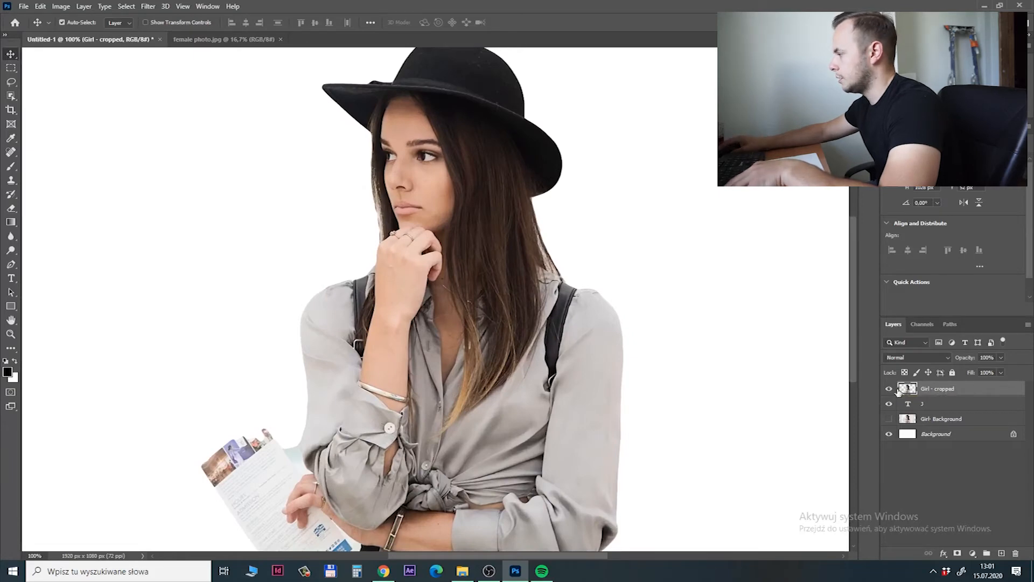
{"action": "key", "text": "ctrl+minus"}
{"action": "key", "text": "ctrl+t"}
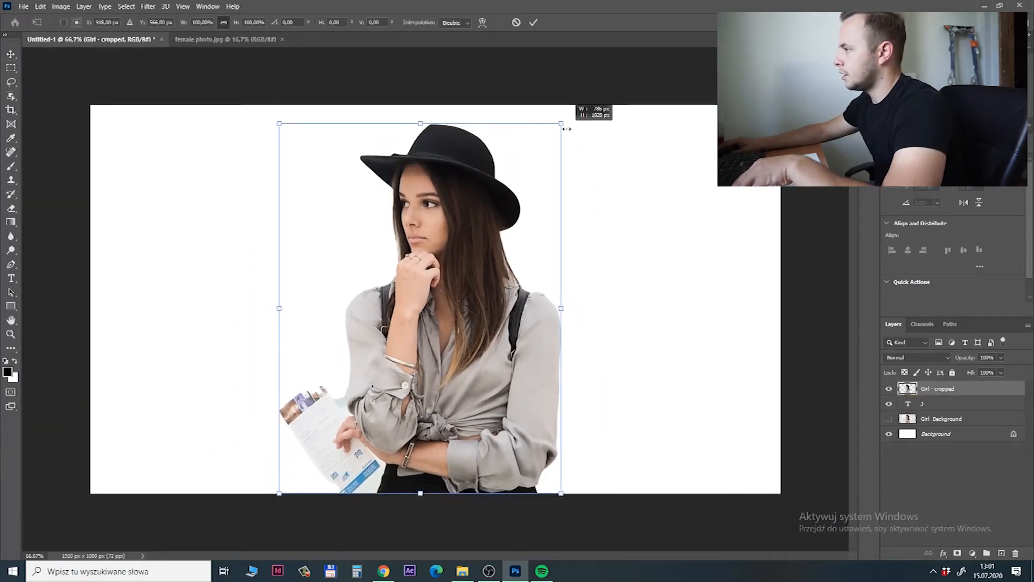
{"action": "left_click_drag", "start_coordinate": [565, 123], "coordinate": [498, 205]}
{"action": "mouse_move", "coordinate": [469, 254]}
{"action": "left_mouse_down"}
{"action": "mouse_move", "coordinate": [473, 269]}
{"action": "mouse_move", "coordinate": [453, 267]}
{"action": "mouse_move", "coordinate": [488, 278]}
{"action": "mouse_move", "coordinate": [454, 263]}
{"action": "left_mouse_up"}
{"action": "left_click_drag", "start_coordinate": [500, 205], "coordinate": [495, 211]}
{"action": "left_click_drag", "start_coordinate": [480, 265], "coordinate": [500, 265]}
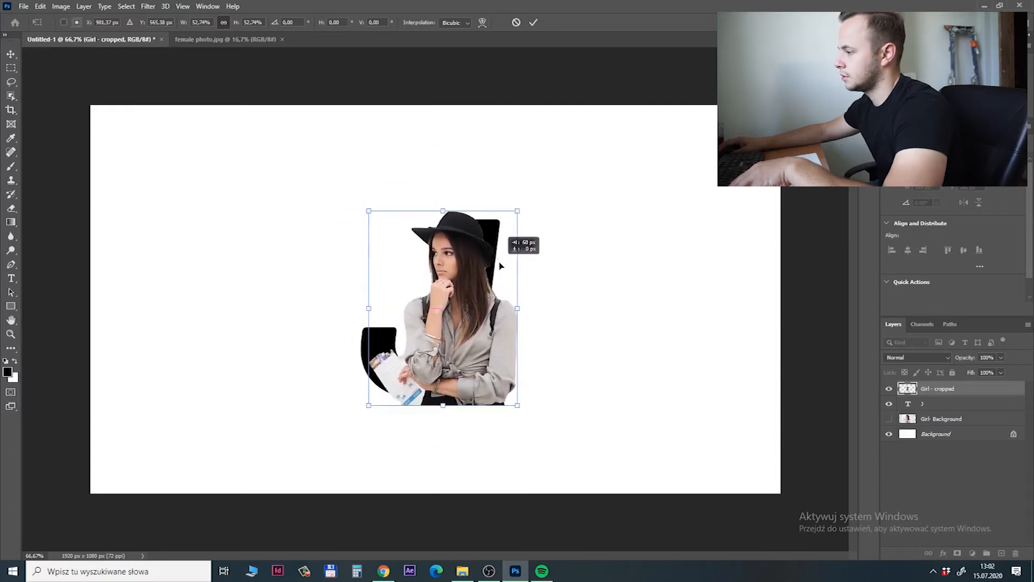
{"action": "left_click_drag", "start_coordinate": [500, 264], "coordinate": [498, 265]}
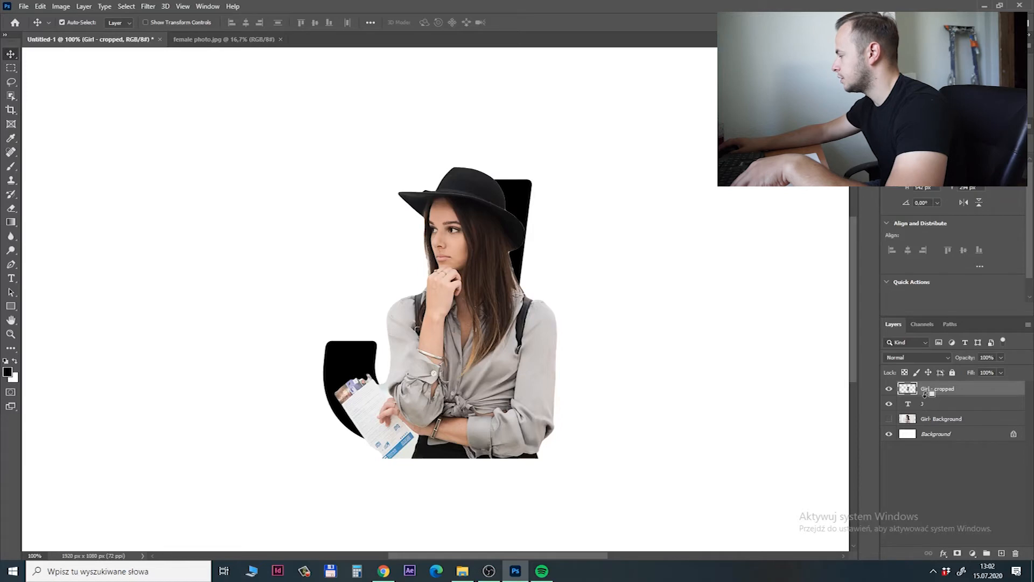
Clip Girl - cropped to the J text layer, and duplicate it as an unclipped layer named Girl - mask.
{"action": "left_click", "coordinate": [924, 394], "text": "alt"}
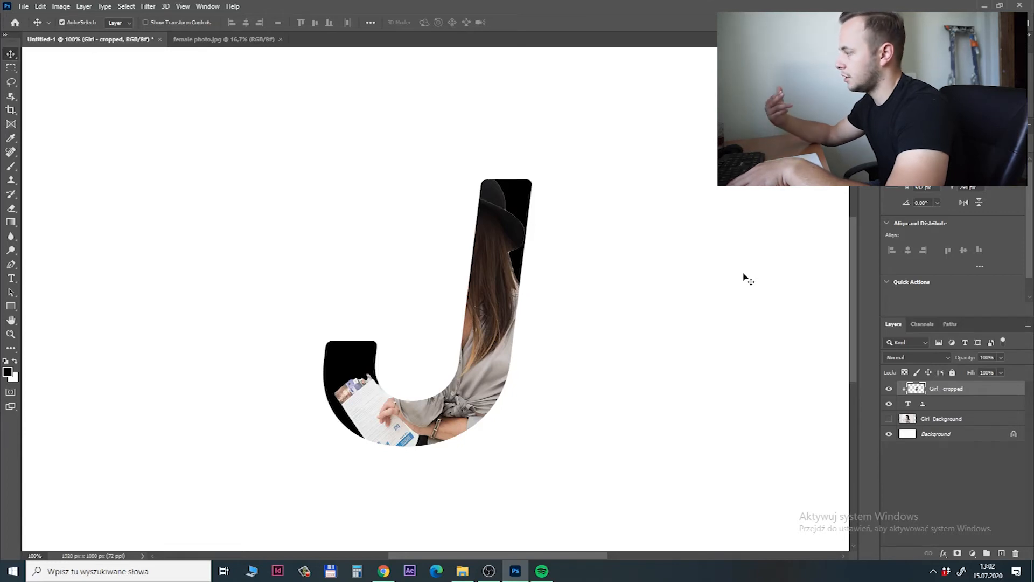
{"action": "key", "text": "ctrl+j"}
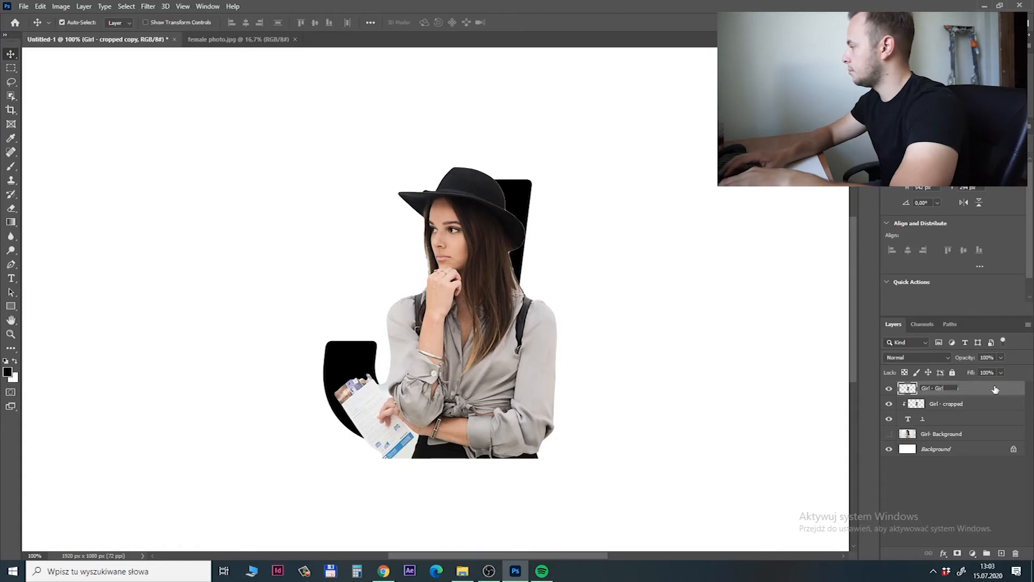
{"action": "type", "text": "k"}
{"action": "key", "text": "Return"}
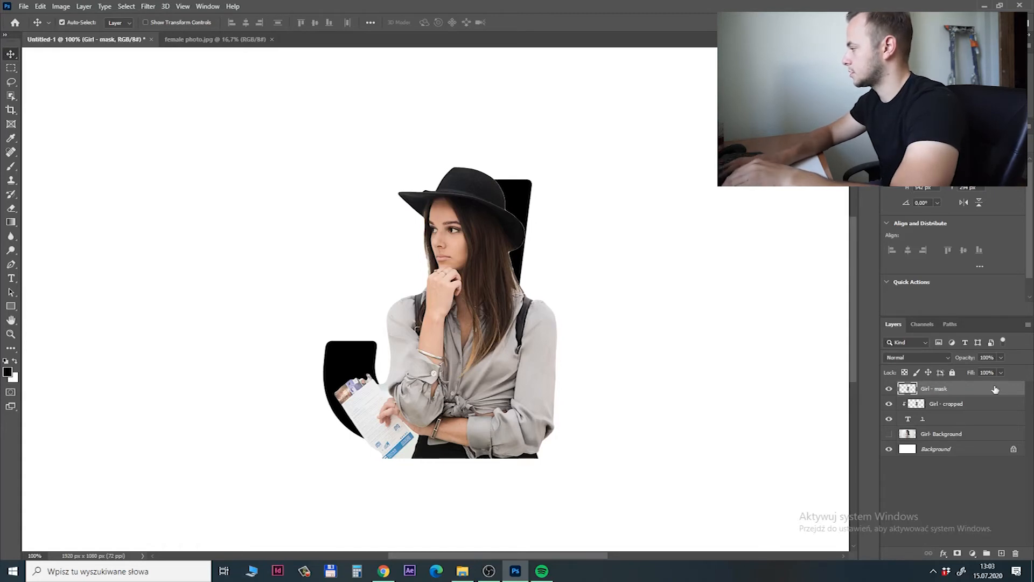
Add a layer mask to Girl - mask and paint black with a smaller brush to hide the body parts spilling outside the J's outer edge.
{"action": "left_click", "coordinate": [957, 554]}
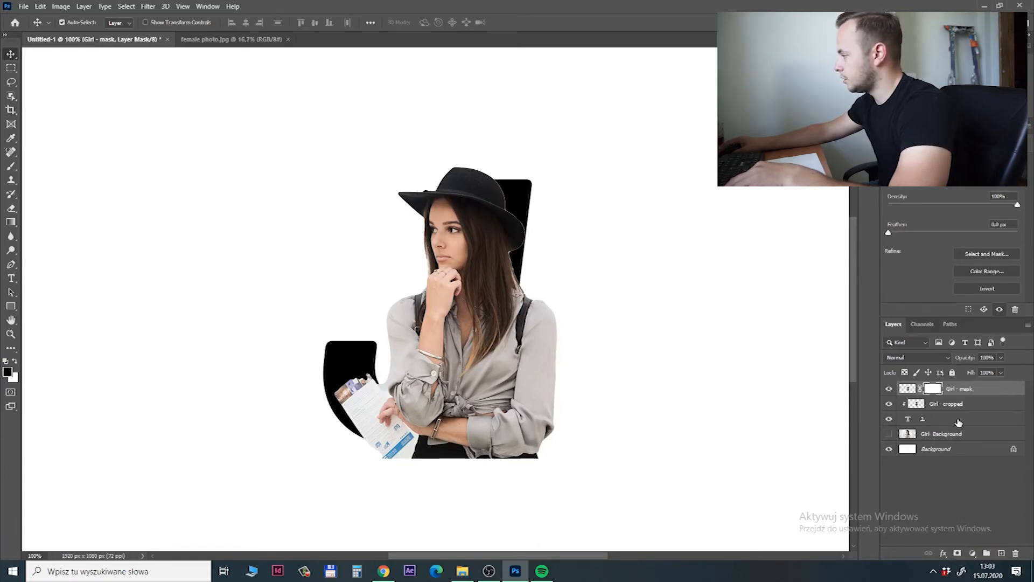
{"action": "key", "text": "b"}
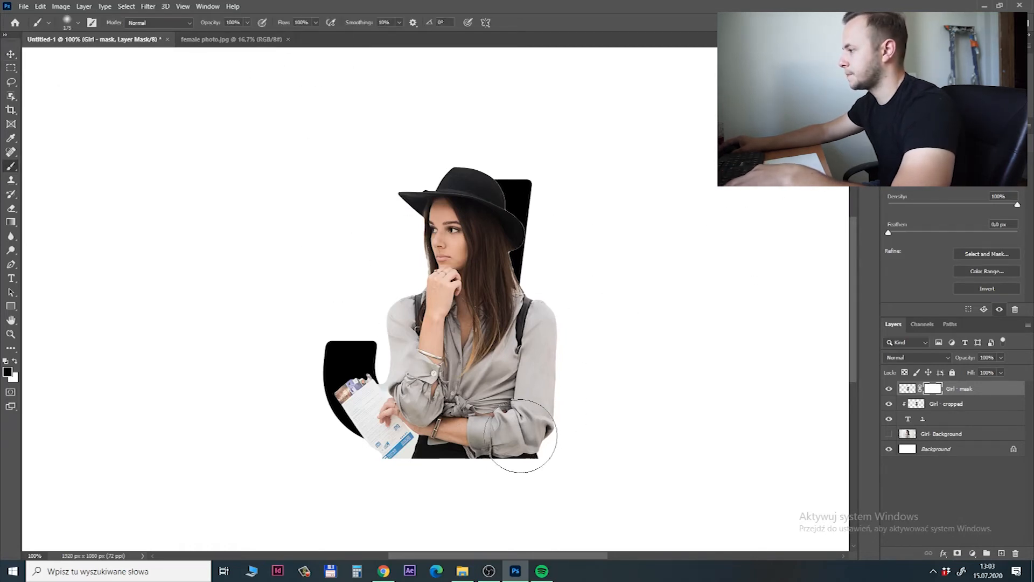
{"action": "key", "text": "bracketleft"}
{"action": "key", "text": "bracketleft"}
{"action": "key", "text": "bracketleft"}
{"action": "key", "text": "bracketleft"}
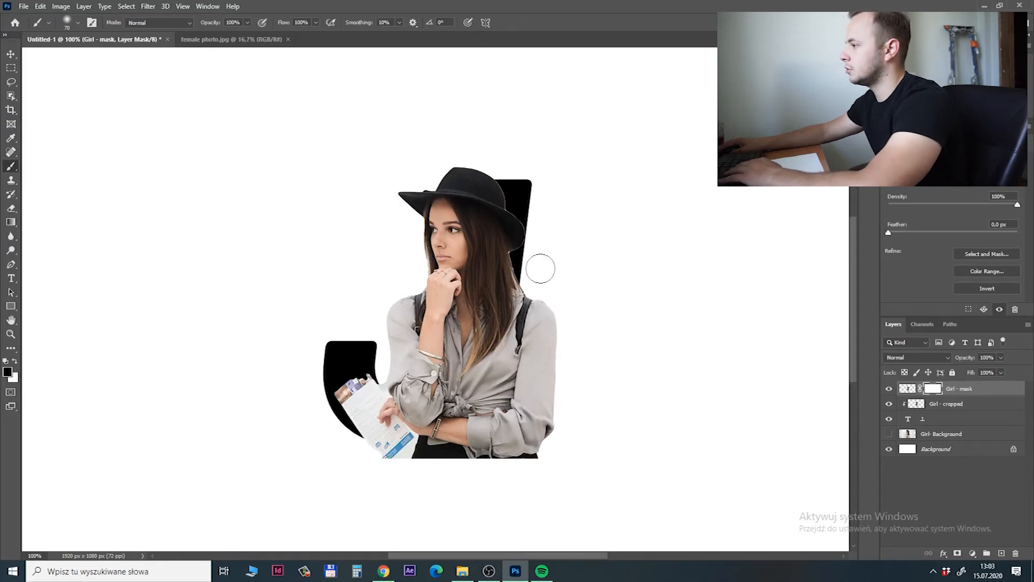
{"action": "mouse_move", "coordinate": [536, 260]}
{"action": "left_mouse_down"}
{"action": "mouse_move", "coordinate": [519, 408]}
{"action": "mouse_move", "coordinate": [582, 302]}
{"action": "mouse_move", "coordinate": [534, 305]}
{"action": "mouse_move", "coordinate": [520, 346]}
{"action": "mouse_move", "coordinate": [543, 439]}
{"action": "mouse_move", "coordinate": [449, 469]}
{"action": "mouse_move", "coordinate": [393, 467]}
{"action": "mouse_move", "coordinate": [351, 446]}
{"action": "mouse_move", "coordinate": [532, 456]}
{"action": "mouse_move", "coordinate": [334, 461]}
{"action": "mouse_move", "coordinate": [486, 466]}
{"action": "mouse_move", "coordinate": [541, 400]}
{"action": "mouse_move", "coordinate": [534, 358]}
{"action": "mouse_move", "coordinate": [461, 446]}
{"action": "mouse_move", "coordinate": [423, 459]}
{"action": "mouse_move", "coordinate": [346, 451]}
{"action": "mouse_move", "coordinate": [390, 462]}
{"action": "mouse_move", "coordinate": [464, 435]}
{"action": "left_mouse_up"}
{"action": "key", "text": "bracketleft"}
{"action": "key", "text": "bracketleft"}
{"action": "key", "text": "bracketleft"}
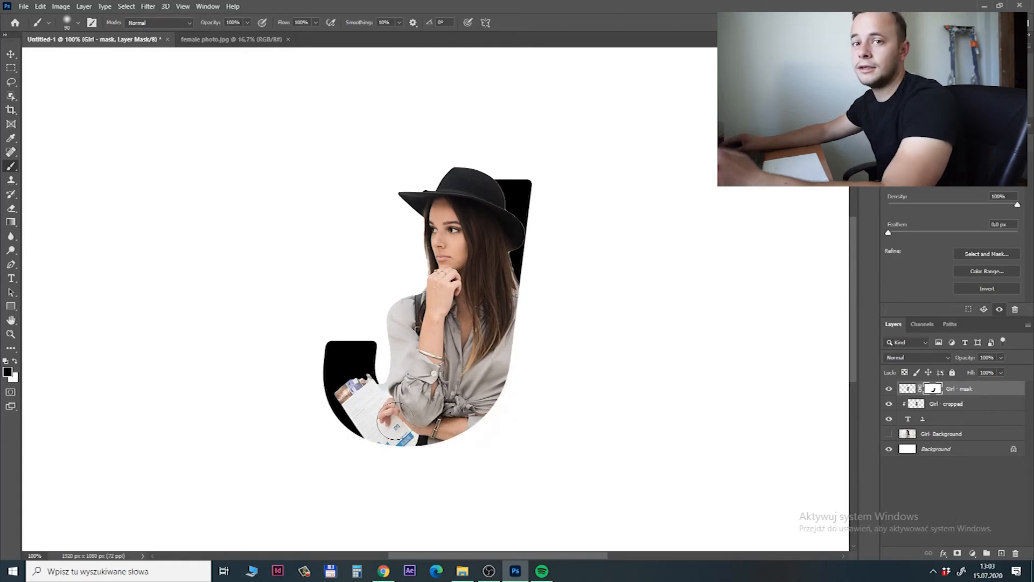
Recolour the letter J with a light peach tone (H 22, S 28, B 86) and commit the text edit.
{"action": "left_click", "coordinate": [11, 55]}
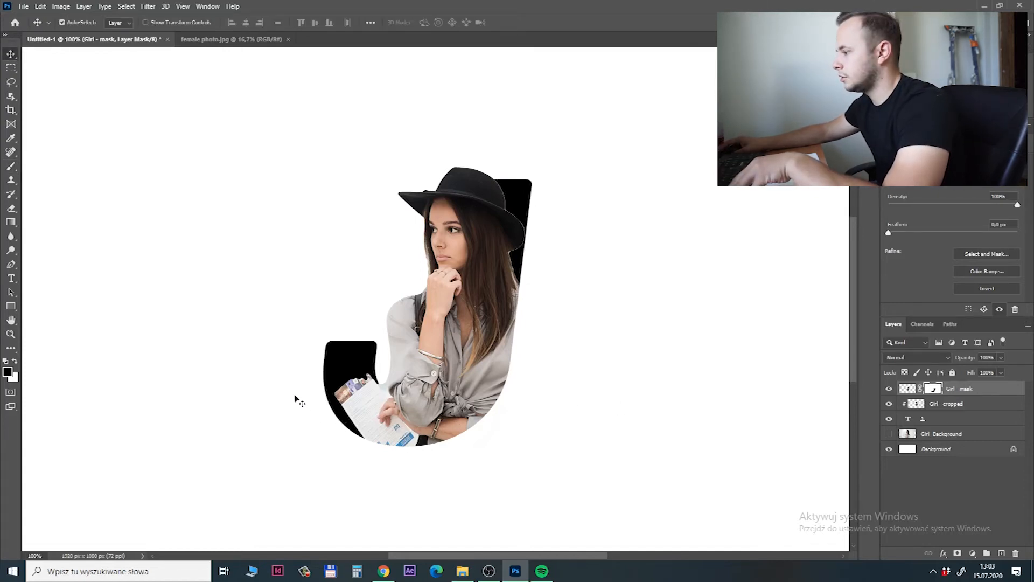
{"action": "double_click", "coordinate": [907, 418]}
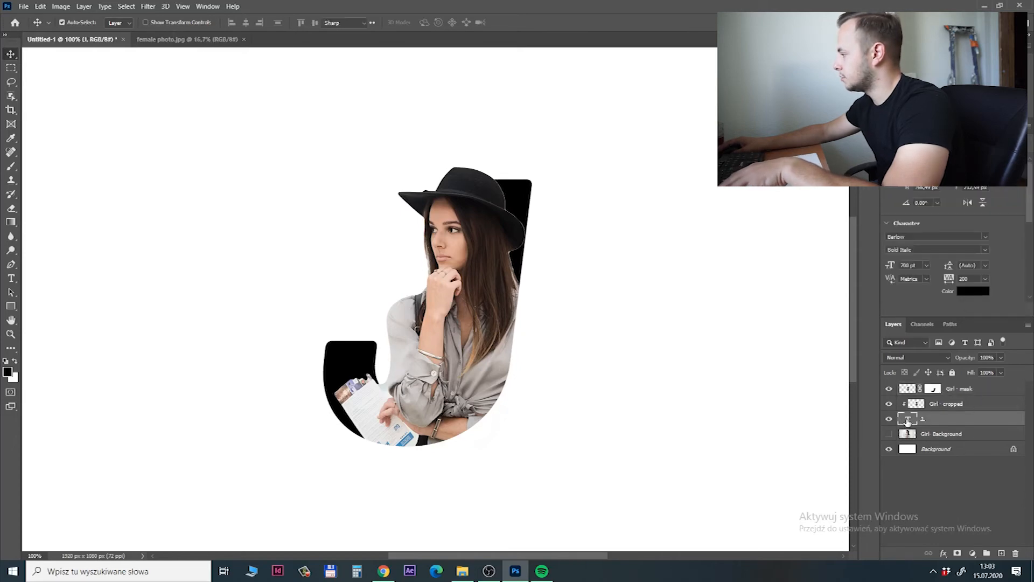
{"action": "left_click", "coordinate": [435, 24]}
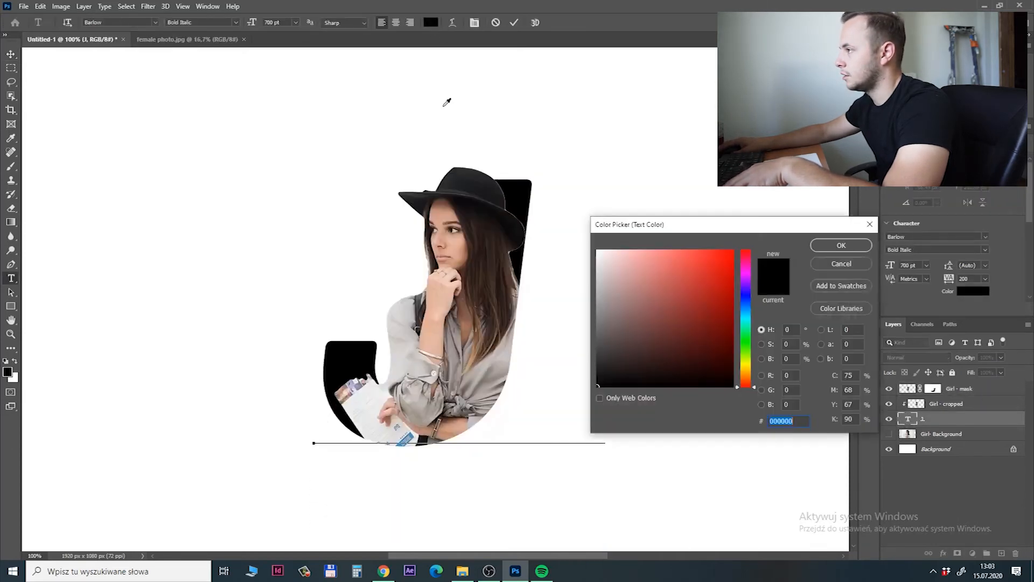
{"action": "left_click", "coordinate": [697, 300]}
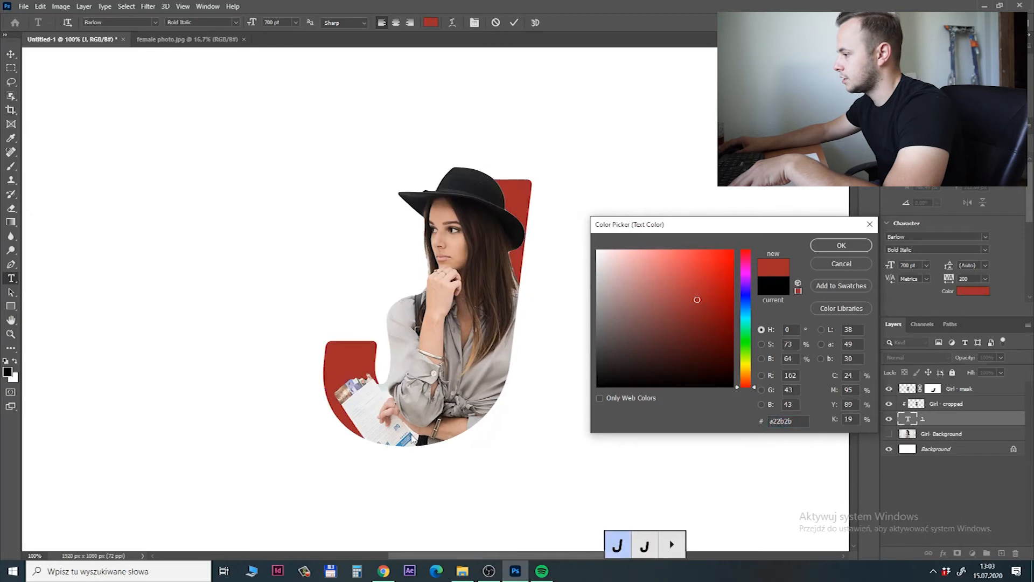
{"action": "left_click", "coordinate": [745, 298]}
{"action": "left_click", "coordinate": [711, 265]}
{"action": "mouse_move", "coordinate": [746, 308]}
{"action": "left_mouse_down"}
{"action": "mouse_move", "coordinate": [746, 258]}
{"action": "mouse_move", "coordinate": [746, 381]}
{"action": "mouse_move", "coordinate": [748, 263]}
{"action": "left_mouse_up"}
{"action": "left_click", "coordinate": [690, 275]}
{"action": "left_click", "coordinate": [670, 260]}
{"action": "left_click", "coordinate": [665, 276]}
{"action": "left_click", "coordinate": [653, 326]}
{"action": "left_click", "coordinate": [702, 266]}
{"action": "left_click", "coordinate": [746, 378]}
{"action": "left_click", "coordinate": [614, 322]}
{"action": "left_click", "coordinate": [658, 268]}
{"action": "left_click", "coordinate": [635, 268]}
{"action": "left_click", "coordinate": [831, 245]}
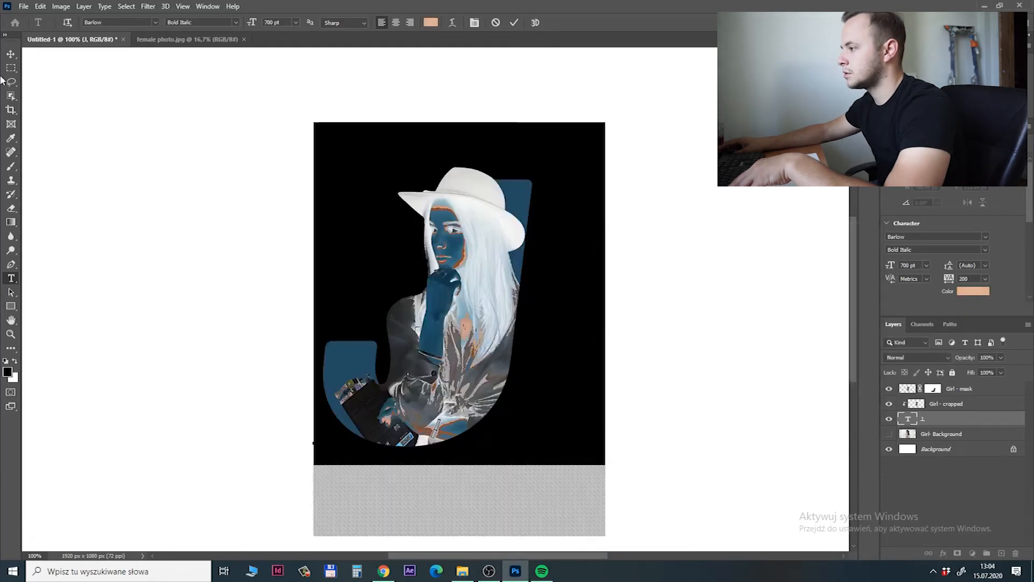
{"action": "key", "text": "v"}
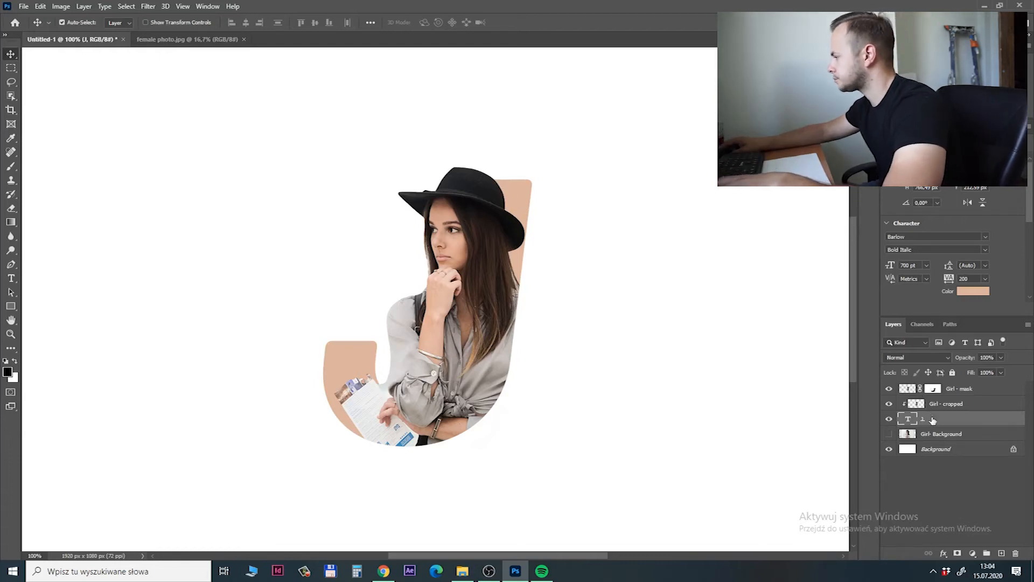
Add a drop shadow to Girl - cropped, using a dark brown derived from the letter's peach colour.
{"action": "left_click", "coordinate": [969, 405]}
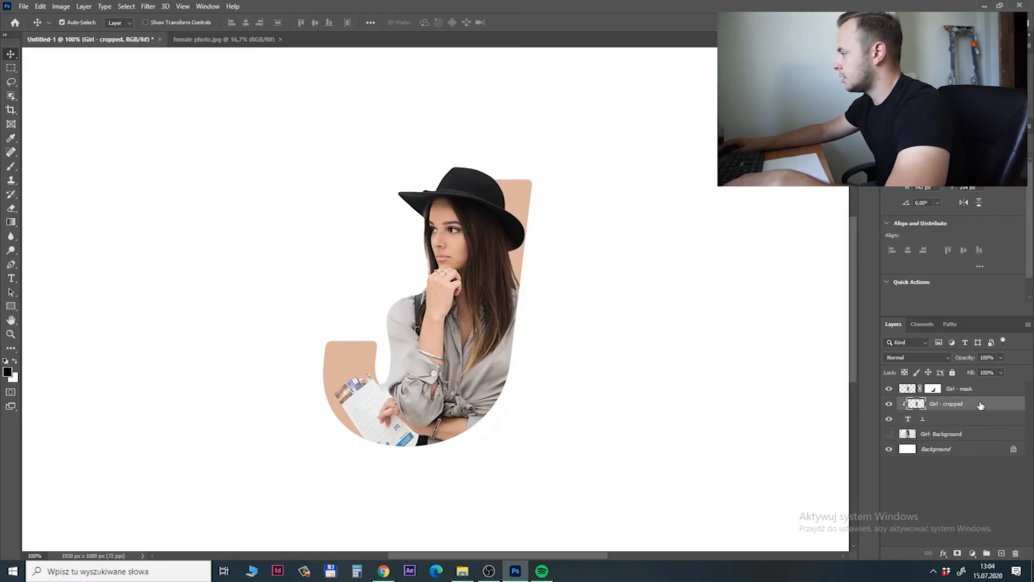
{"action": "double_click", "coordinate": [979, 405]}
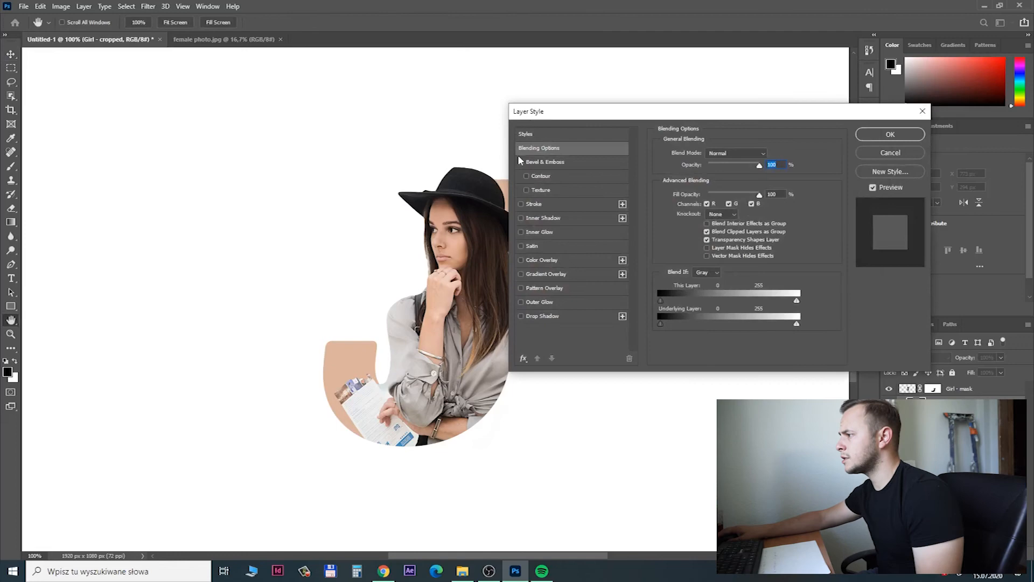
{"action": "left_click_drag", "start_coordinate": [614, 110], "coordinate": [656, 83]}
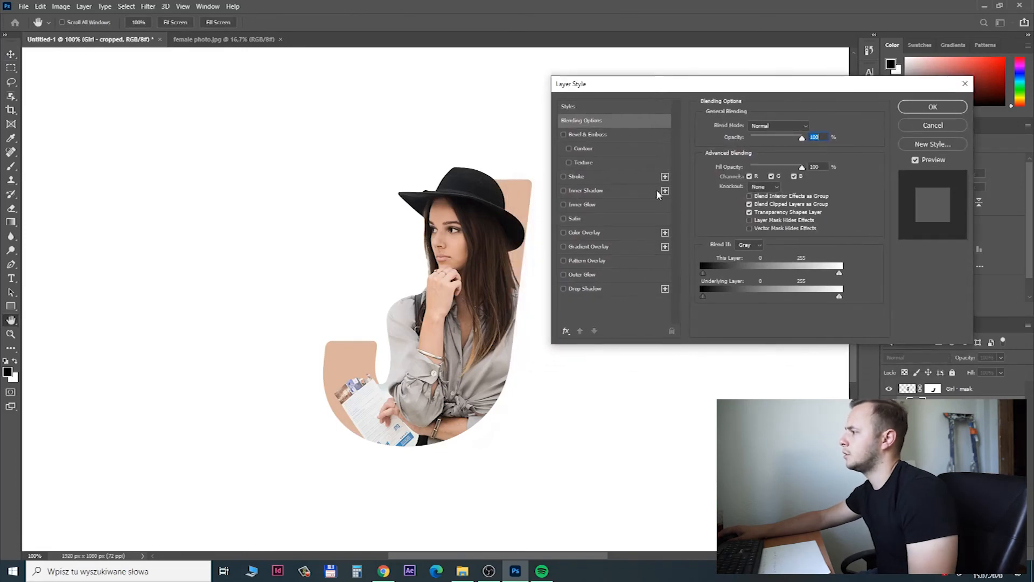
{"action": "left_click", "coordinate": [563, 288]}
{"action": "left_click", "coordinate": [587, 289]}
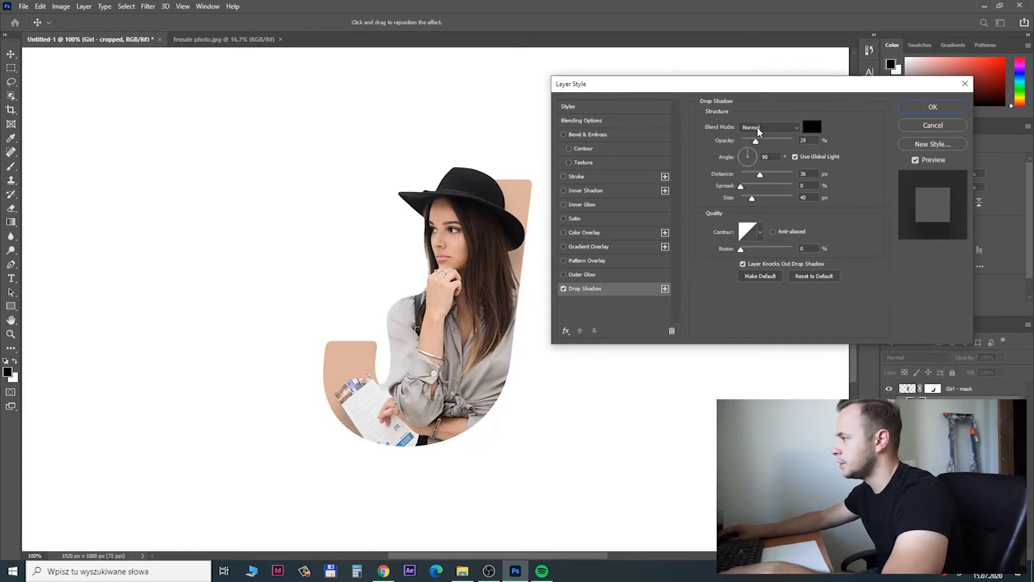
{"action": "left_click", "coordinate": [812, 126]}
{"action": "left_click", "coordinate": [527, 198]}
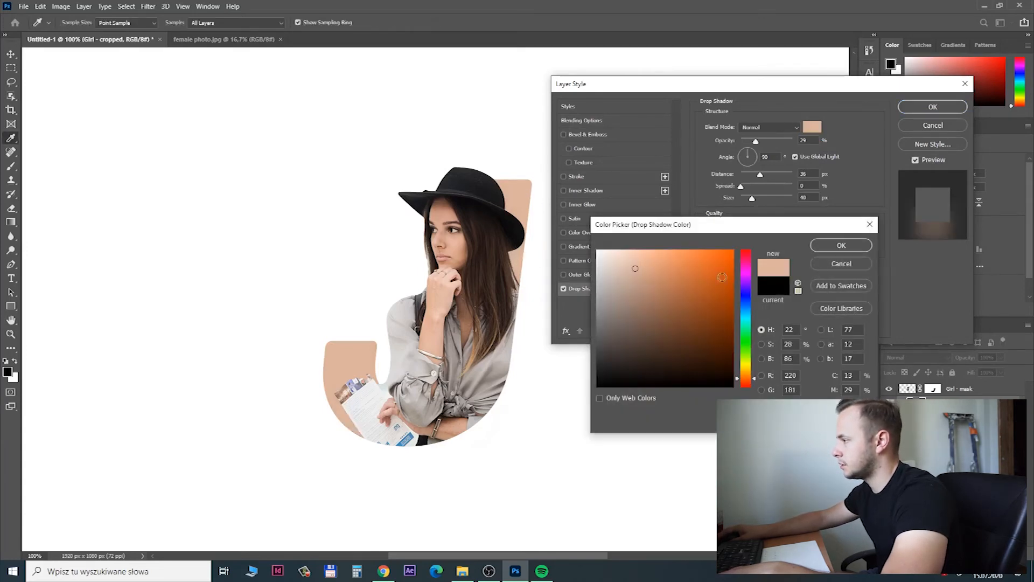
{"action": "left_click", "coordinate": [639, 300]}
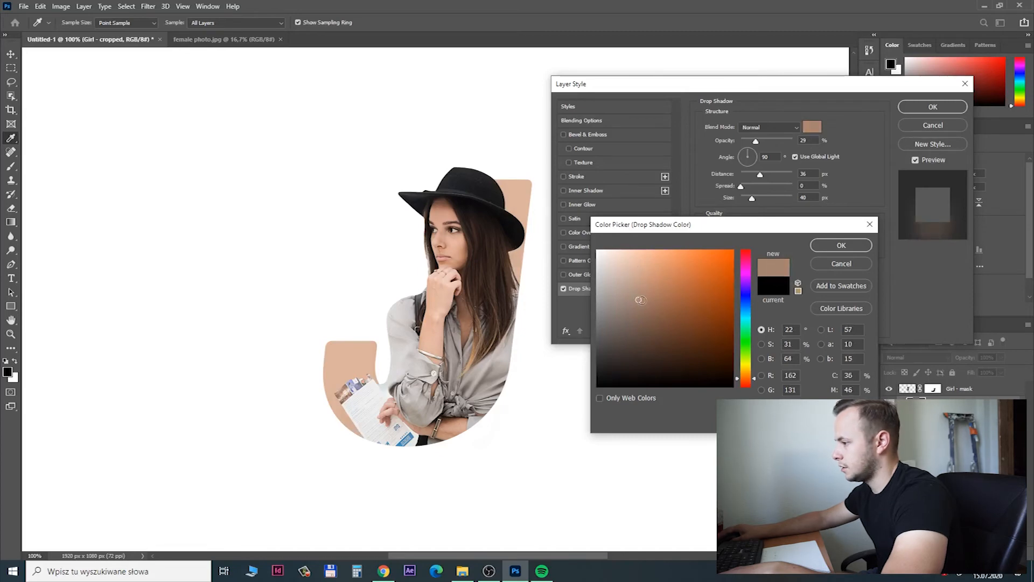
{"action": "left_click_drag", "start_coordinate": [644, 305], "coordinate": [643, 336]}
{"action": "left_click", "coordinate": [841, 246]}
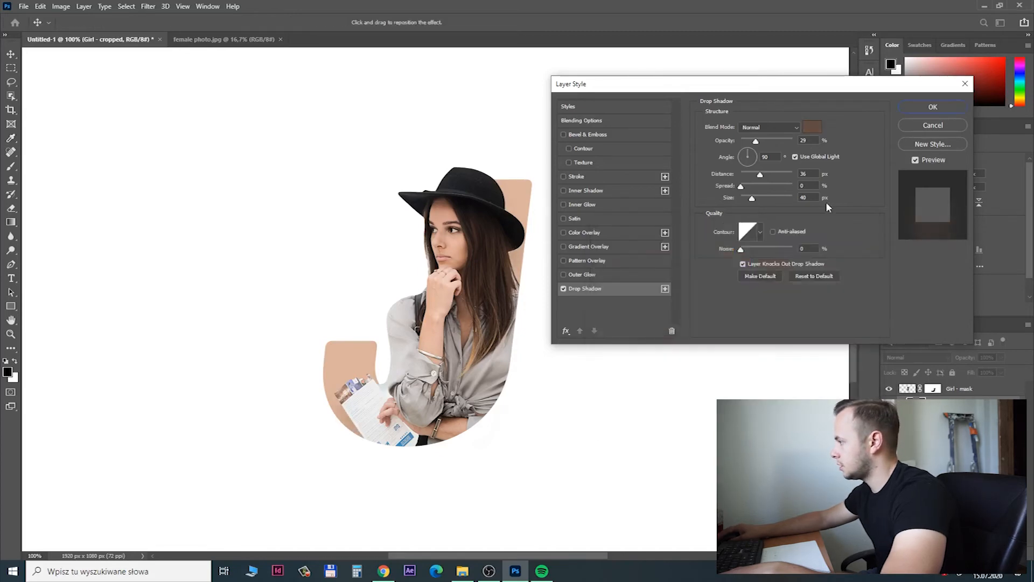
Keep the shadow's blend mode at Normal, set its opacity to 50% and apply the layer style.
{"action": "left_click", "coordinate": [768, 129]}
{"action": "left_click", "coordinate": [765, 131]}
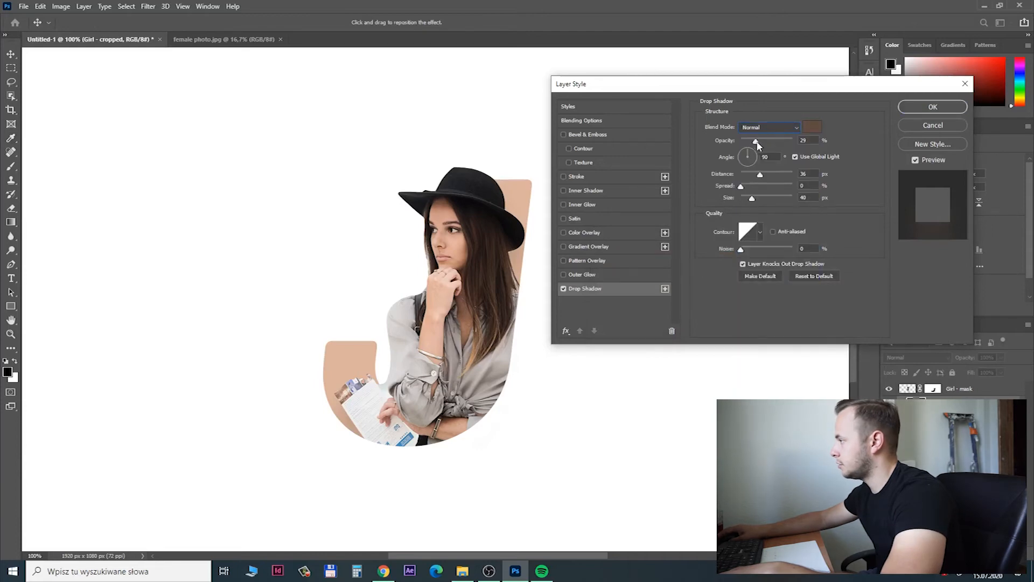
{"action": "left_click_drag", "start_coordinate": [760, 140], "coordinate": [769, 141]}
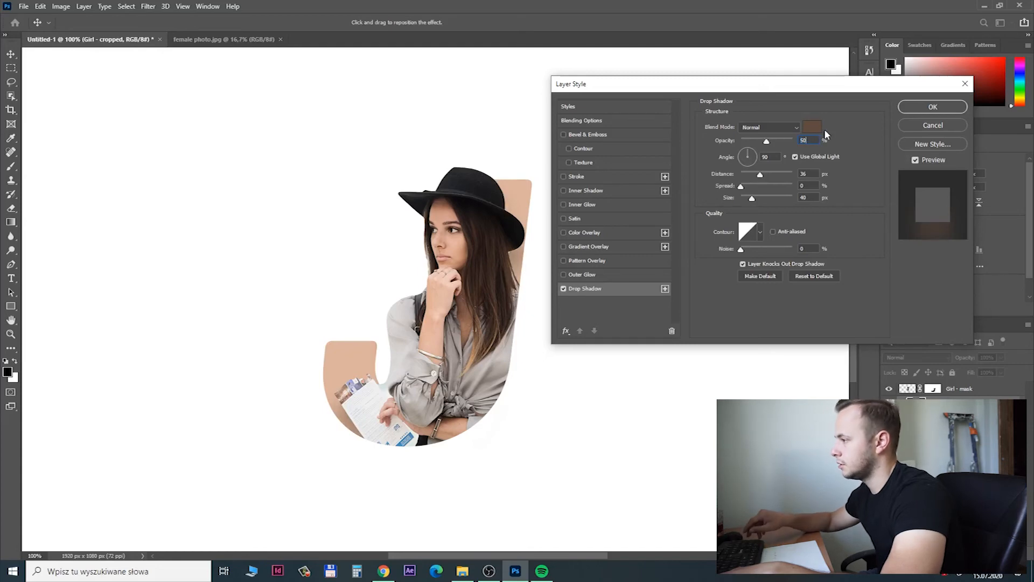
{"action": "key", "text": "Return"}
Group the J text layer with the Girl - cropped and Girl - mask layers.
{"action": "left_click", "coordinate": [975, 389]}
{"action": "left_click", "coordinate": [972, 553]}
{"action": "left_click", "coordinate": [981, 440], "text": "shift"}
{"action": "key", "text": "ctrl+g"}
Add a Brightness/Contrast adjustment clipped to the group, with slightly raised brightness and contrast at -32.
{"action": "left_click", "coordinate": [972, 553]}
{"action": "left_click", "coordinate": [985, 398]}
{"action": "left_click", "coordinate": [952, 309]}
{"action": "mouse_move", "coordinate": [953, 212]}
{"action": "left_mouse_down"}
{"action": "mouse_move", "coordinate": [970, 212]}
{"action": "mouse_move", "coordinate": [955, 213]}
{"action": "left_mouse_up"}
{"action": "left_click_drag", "start_coordinate": [952, 191], "coordinate": [912, 213]}
{"action": "left_click", "coordinate": [888, 389]}
{"action": "left_click", "coordinate": [888, 388]}
{"action": "left_click_drag", "start_coordinate": [960, 191], "coordinate": [956, 191]}
Move Group 1 together with its Brightness/Contrast adjustment to the left part of the canvas, with Auto-Select turned off.
{"action": "left_click", "coordinate": [930, 403]}
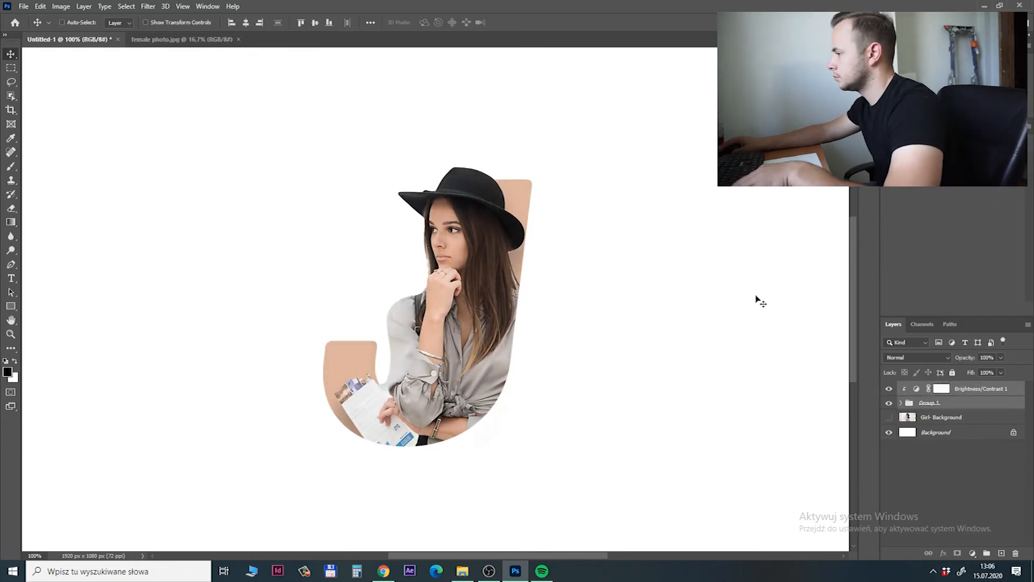
{"action": "scroll", "coordinate": [757, 300], "scroll_direction": "down", "scroll_amount": 1}
{"action": "left_click", "coordinate": [901, 403]}
{"action": "left_click", "coordinate": [119, 22]}
{"action": "left_click", "coordinate": [117, 33]}
{"action": "left_click", "coordinate": [62, 23]}
{"action": "left_click_drag", "start_coordinate": [459, 239], "coordinate": [324, 240]}
{"action": "left_click", "coordinate": [948, 467]}
Add a soft drop shadow to Group 1, adjusting its blend mode and reducing its distance, size and opacity.
{"action": "left_click", "coordinate": [937, 403]}
{"action": "left_click", "coordinate": [584, 289]}
{"action": "left_click", "coordinate": [765, 127]}
{"action": "left_click", "coordinate": [754, 170]}
{"action": "left_click", "coordinate": [808, 127]}
{"action": "left_click", "coordinate": [854, 257]}
{"action": "left_click_drag", "start_coordinate": [748, 175], "coordinate": [740, 174]}
{"action": "left_click_drag", "start_coordinate": [750, 199], "coordinate": [745, 174]}
{"action": "left_click_drag", "start_coordinate": [770, 141], "coordinate": [754, 141]}
{"action": "left_click", "coordinate": [932, 106]}
Add a new empty layer above the Brightness/Contrast 1 adjustment, leaving the existing J text unedited.
{"action": "left_click", "coordinate": [11, 279]}
{"action": "left_click", "coordinate": [980, 388]}
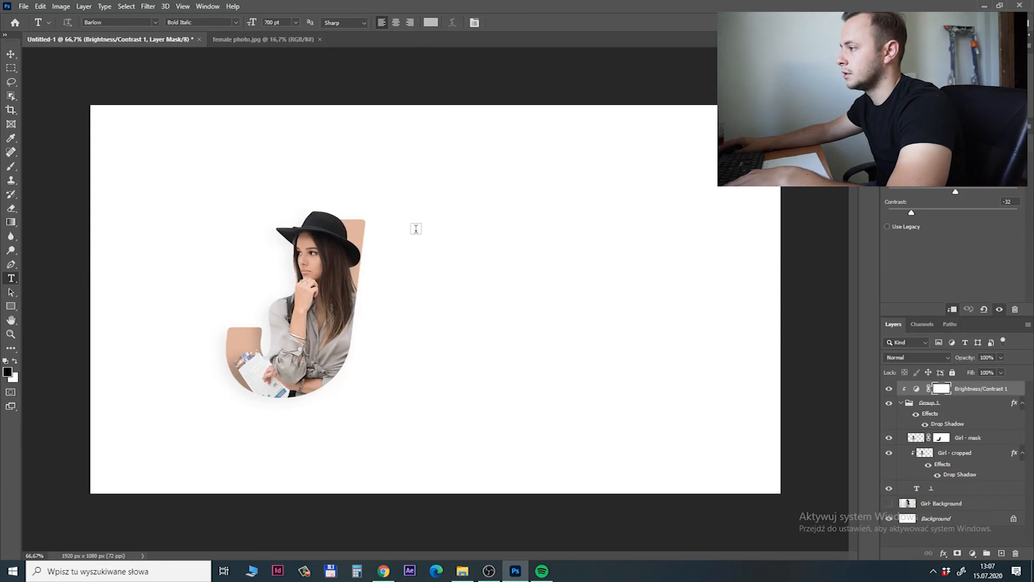
{"action": "left_click", "coordinate": [403, 238]}
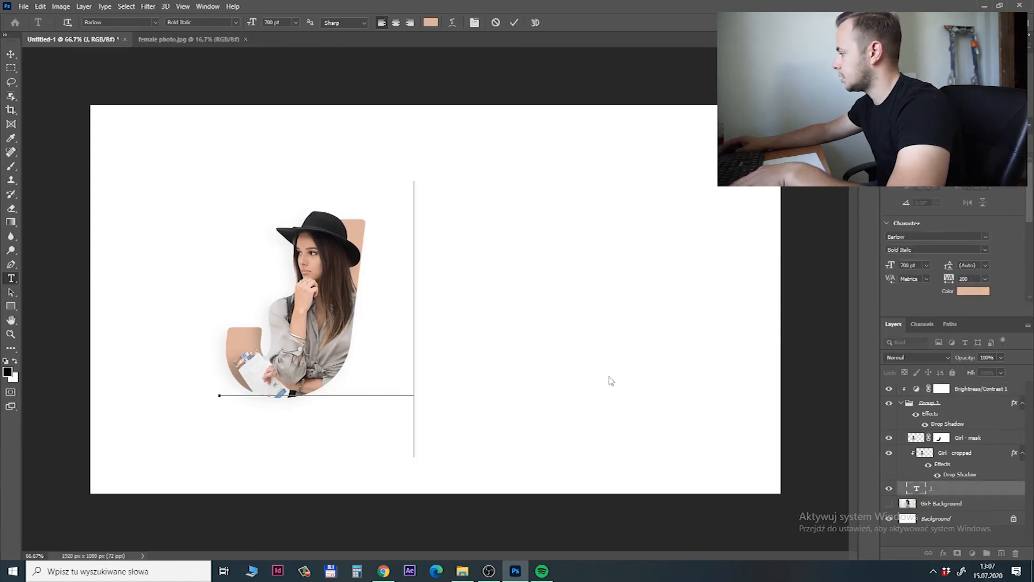
{"action": "left_click", "coordinate": [966, 389]}
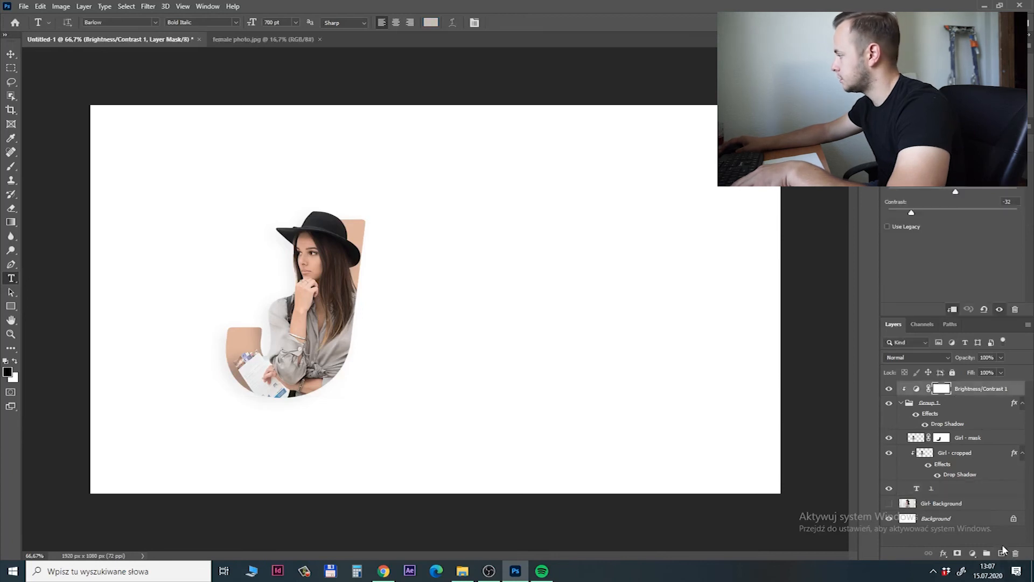
{"action": "left_click", "coordinate": [1002, 553]}
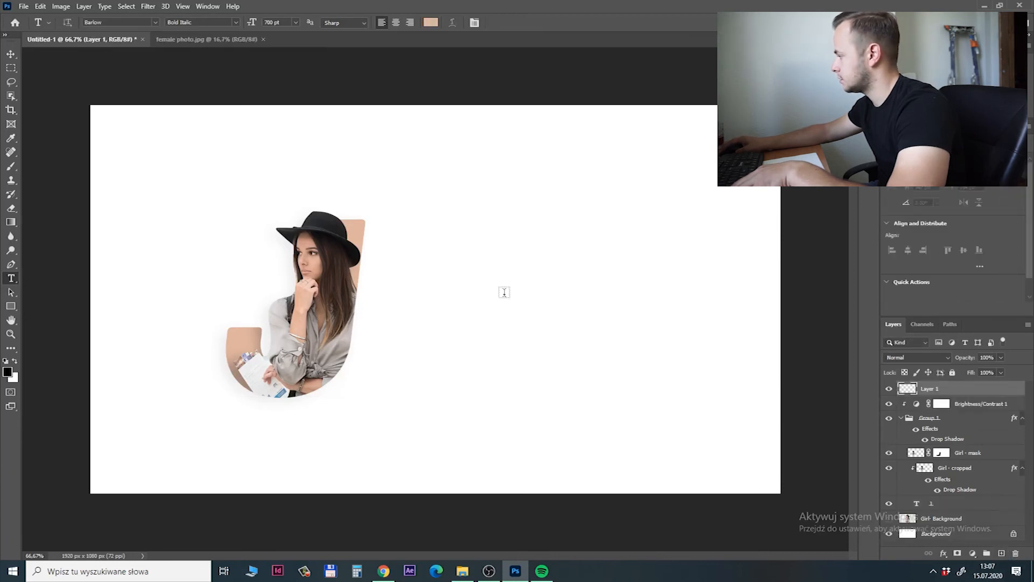
Add the text LETTER on the empty canvas area beside the J, at a font size of 150 pt.
{"action": "left_click", "coordinate": [415, 249]}
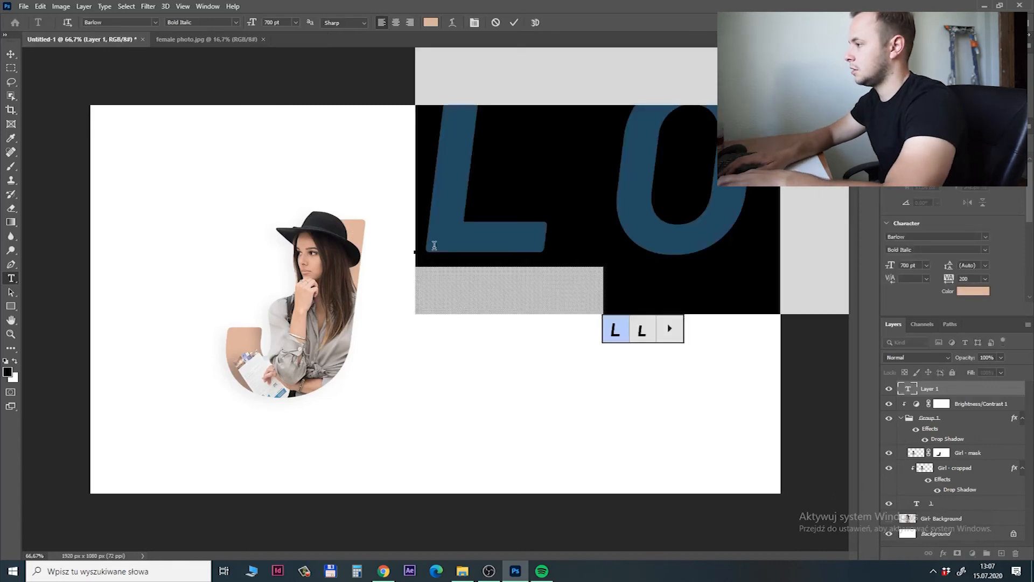
{"action": "left_click", "coordinate": [285, 21]}
{"action": "type", "text": "200"}
{"action": "key", "text": "Return"}
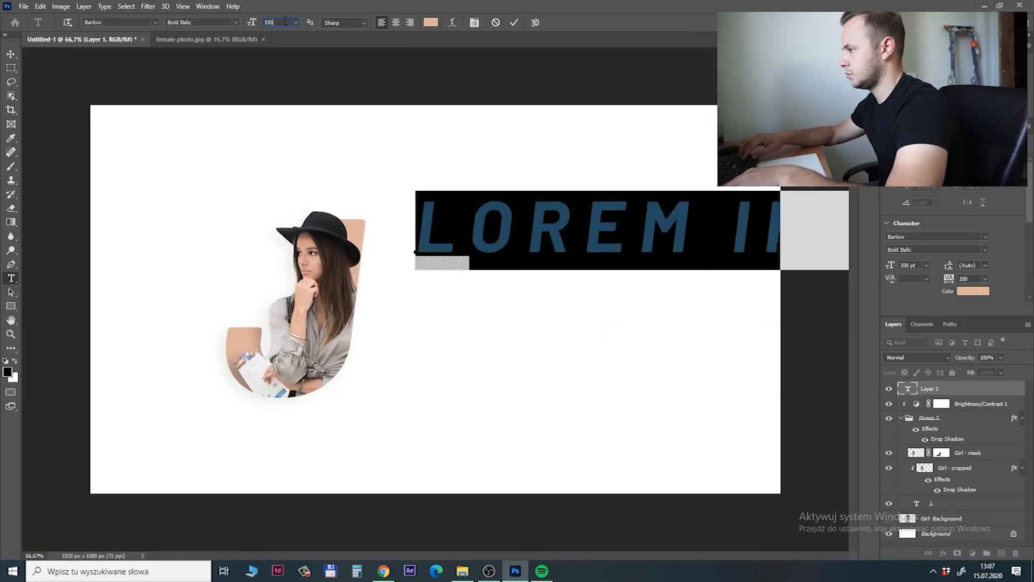
{"action": "type", "text": "150"}
{"action": "key", "text": "Return"}
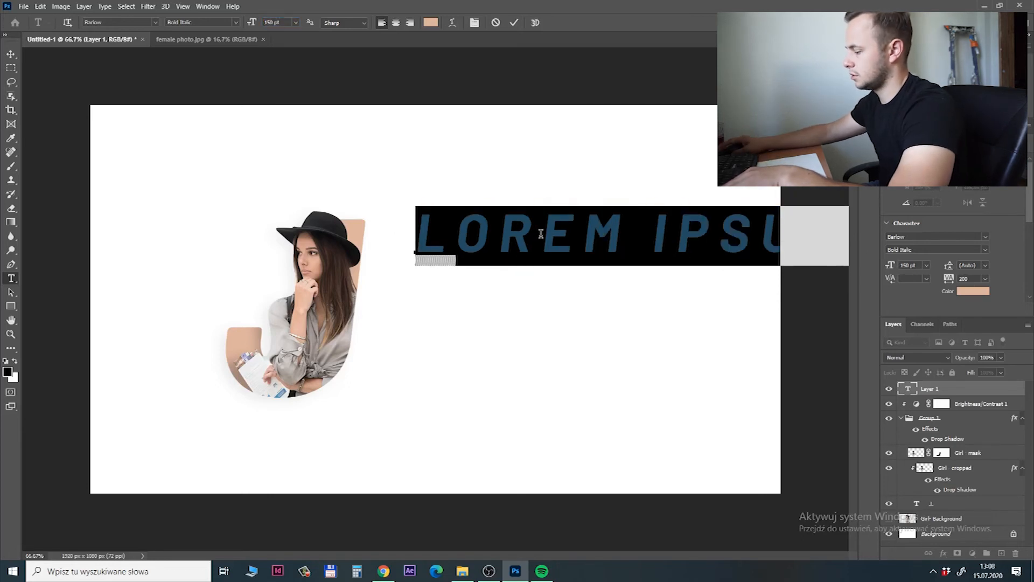
{"action": "type", "text": "LETY"}
{"action": "key", "text": "BackSpace"}
{"action": "type", "text": "T"}
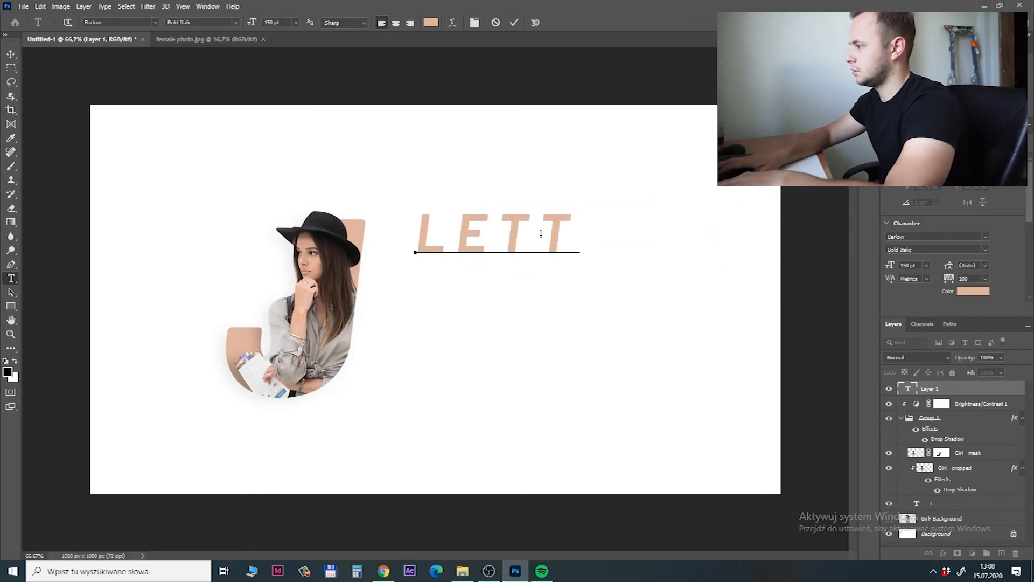
{"action": "type", "text": "ER"}
{"action": "key", "text": "ctrl+Return"}
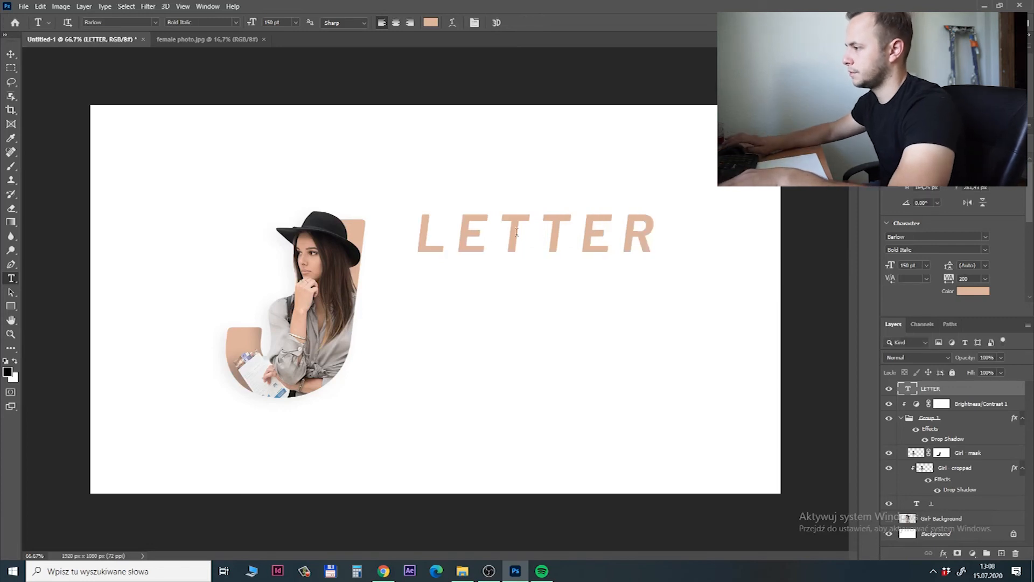
Move the LETTER text down and closer to the J, and change its font style to Thin Italic.
{"action": "key", "text": "v"}
{"action": "left_click_drag", "start_coordinate": [474, 229], "coordinate": [488, 266]}
{"action": "left_click_drag", "start_coordinate": [558, 273], "coordinate": [561, 272]}
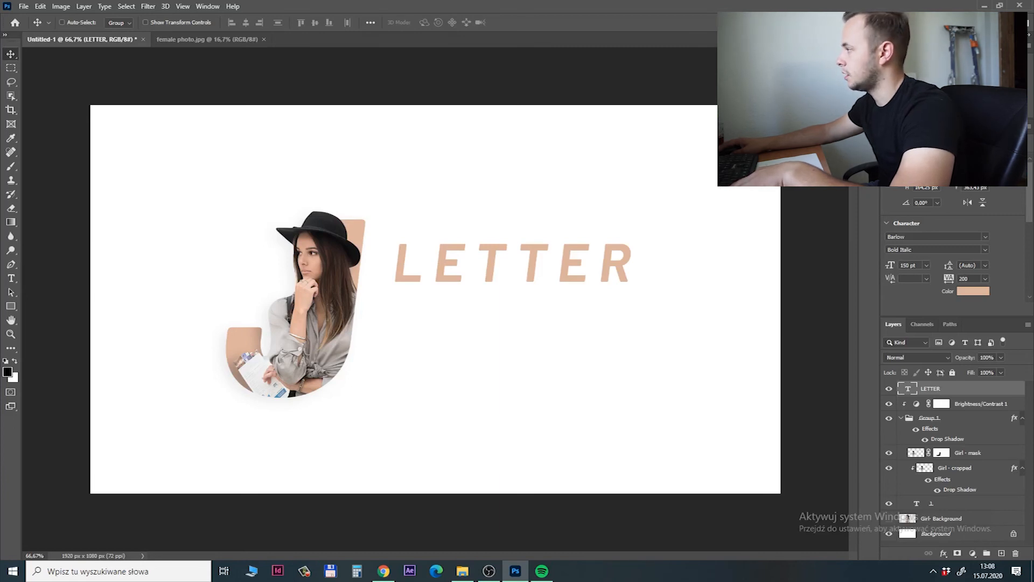
{"action": "left_click_drag", "start_coordinate": [451, 276], "coordinate": [457, 283]}
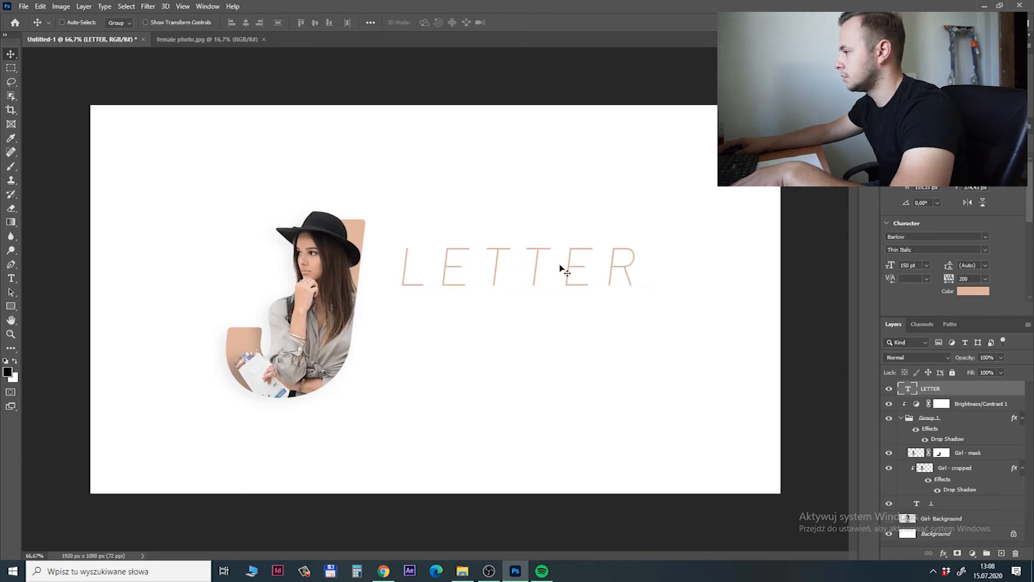
Increase the font size of the LETTER text to 170 pt.
{"action": "double_click", "coordinate": [908, 388]}
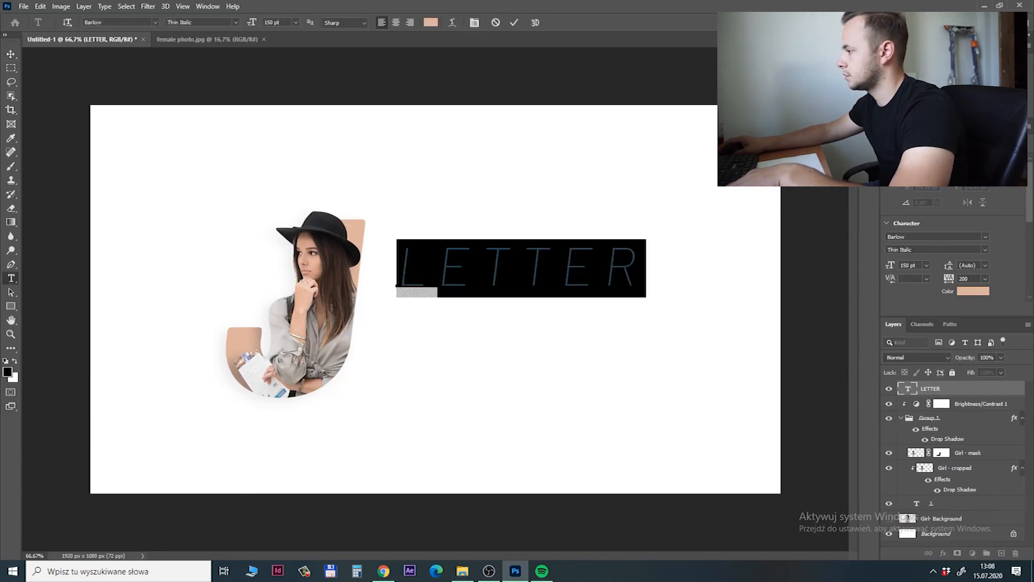
{"action": "key", "text": "ctrl+shift+period"}
{"action": "key", "text": "ctrl+shift+period"}
{"action": "key", "text": "ctrl+shift+period"}
{"action": "key", "text": "ctrl+shift+period"}
{"action": "key", "text": "ctrl+shift+period"}
{"action": "key", "text": "ctrl+shift+period"}
{"action": "key", "text": "ctrl+shift+period"}
{"action": "key", "text": "ctrl+shift+period"}
{"action": "key", "text": "ctrl+shift+period"}
{"action": "key", "text": "ctrl+shift+period"}
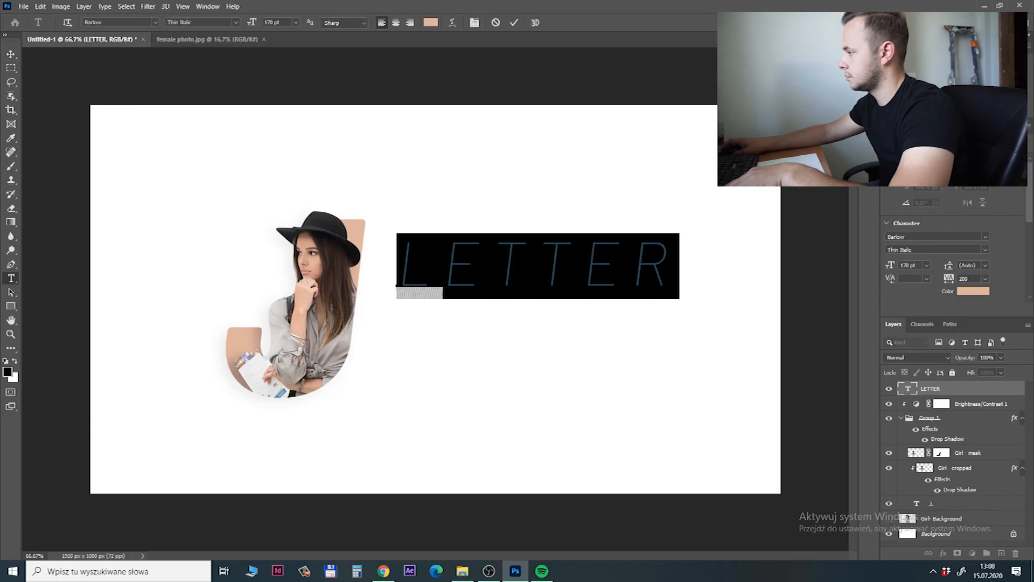
{"action": "key", "text": "ctrl+Return"}
{"action": "key", "text": "v"}
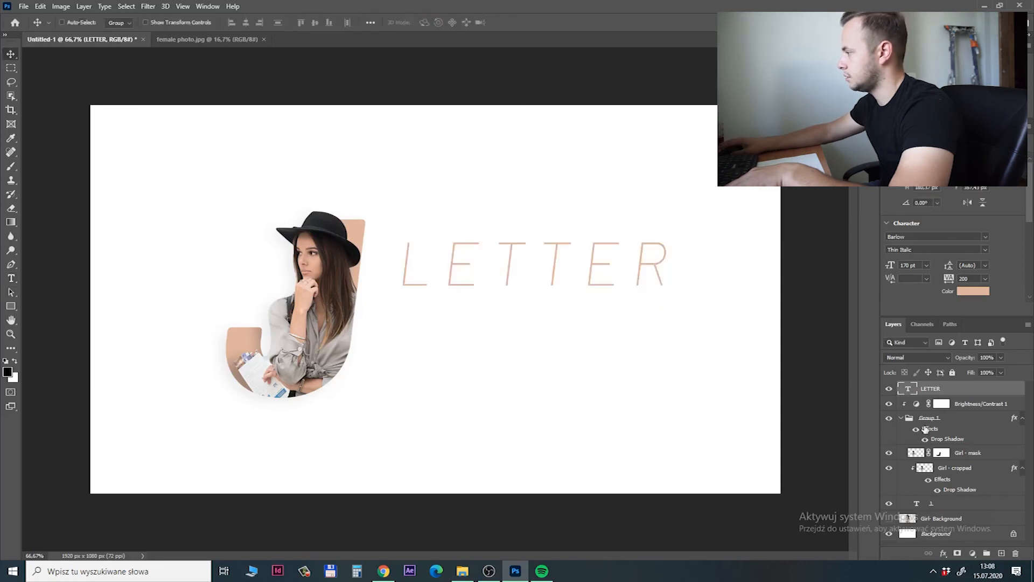
Shift the J group and the LETTER text slightly left, and place a copy of LETTER directly beneath it.
{"action": "left_click", "coordinate": [954, 423]}
{"action": "left_click_drag", "start_coordinate": [515, 279], "coordinate": [423, 315]}
{"action": "left_click", "coordinate": [455, 263], "text": "ctrl"}
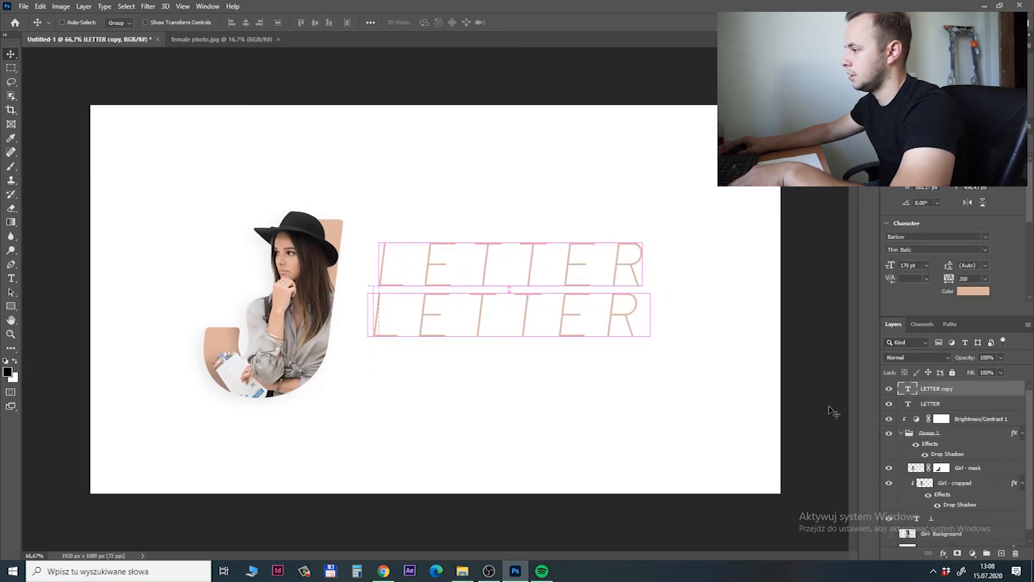
Replace the copied text with PORTRAIT and set its font size to 100 pt.
{"action": "double_click", "coordinate": [904, 388]}
{"action": "type", "text": "PORTRAIT"}
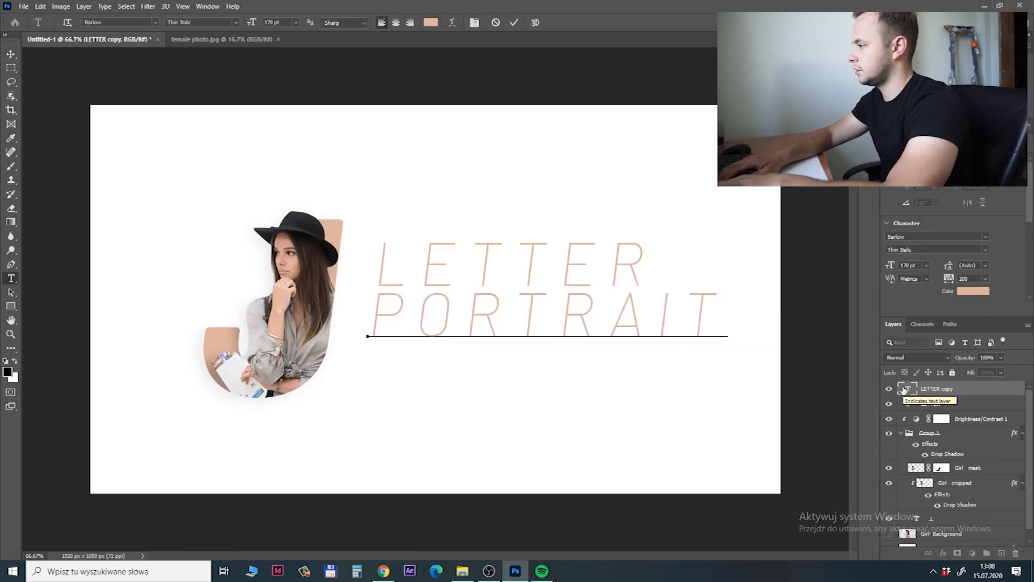
{"action": "key", "text": "ctrl+a"}
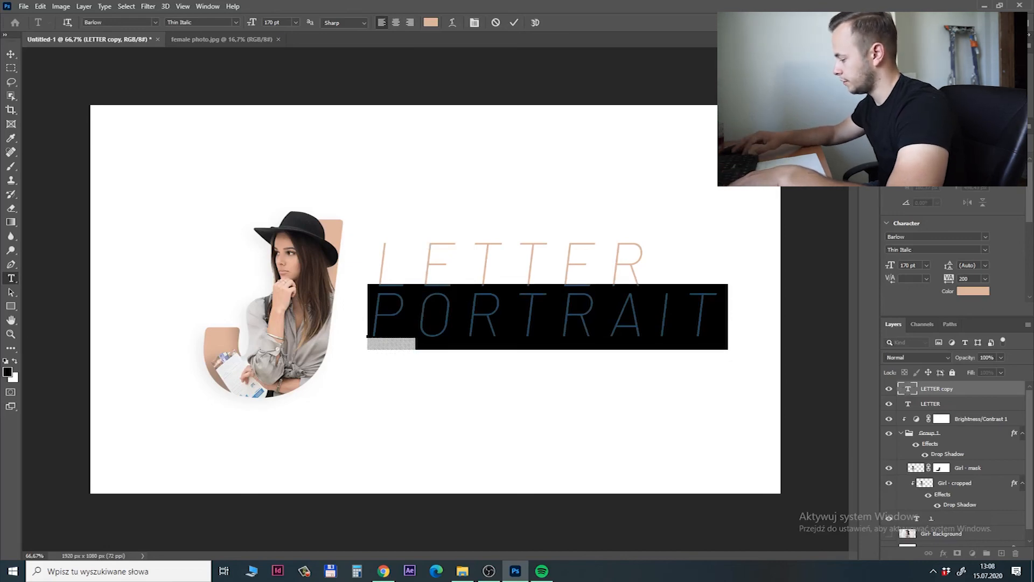
{"action": "type", "text": "100"}
{"action": "key", "text": "Return"}
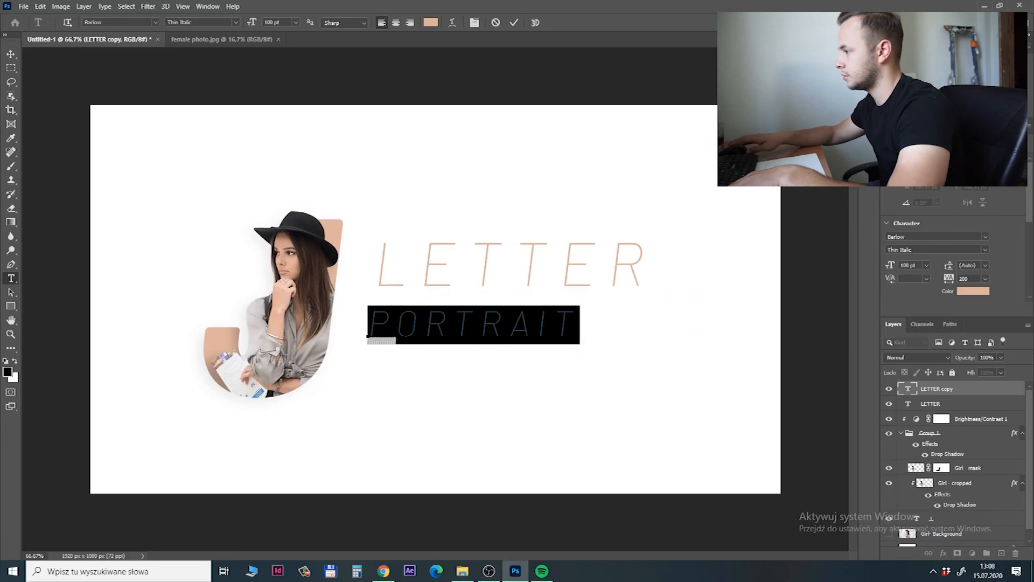
Turn off All Caps for the Portrait and Letter texts, and reset Letter's tracking to 0.
{"action": "key", "text": "ctrl+shift+k"}
{"action": "left_click", "coordinate": [492, 258]}
{"action": "double_click", "coordinate": [491, 259]}
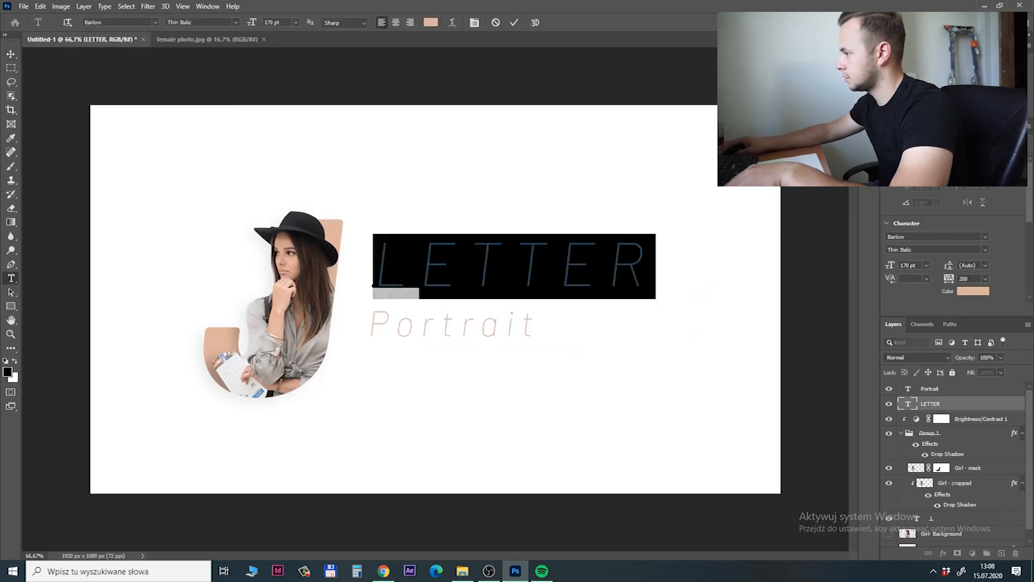
{"action": "key", "text": "ctrl+shift+k"}
{"action": "key", "text": "ctrl+shift+q"}
Enlarge the Letter text to 280 pt and nudge it slightly down above Portrait.
{"action": "left_click", "coordinate": [776, 101]}
{"action": "key", "text": "shift+Up"}
{"action": "key", "text": "shift+Up"}
{"action": "key", "text": "shift+Up"}
{"action": "key", "text": "shift+Up"}
{"action": "key", "text": "shift+Up"}
{"action": "key", "text": "shift+Up"}
{"action": "key", "text": "shift+Up"}
{"action": "key", "text": "shift+Up"}
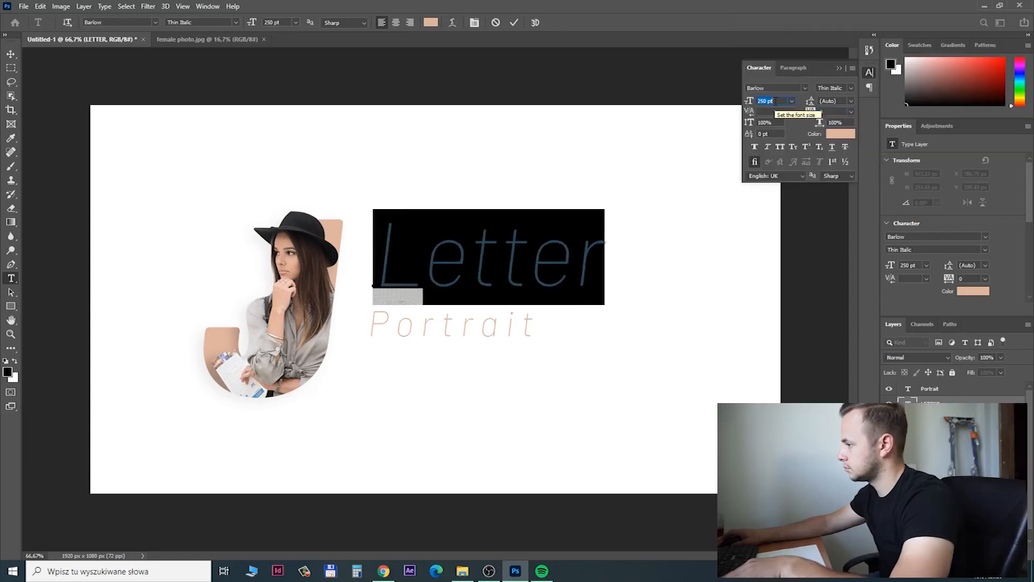
{"action": "key", "text": "shift+Up"}
{"action": "key", "text": "shift+Up"}
{"action": "key", "text": "shift+Up"}
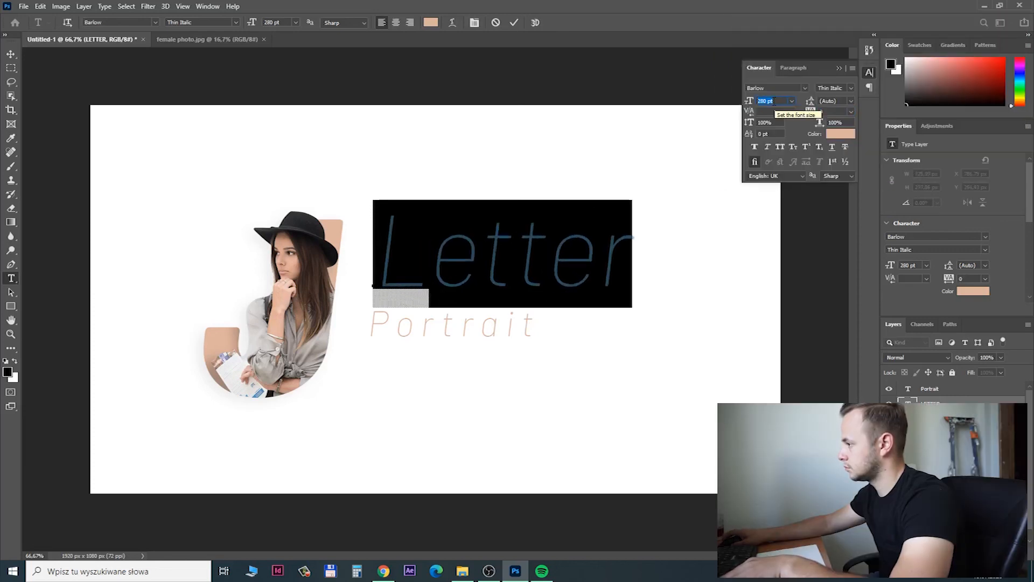
{"action": "key", "text": "ctrl+Return"}
{"action": "key", "text": "v"}
{"action": "left_click_drag", "start_coordinate": [511, 245], "coordinate": [513, 250]}
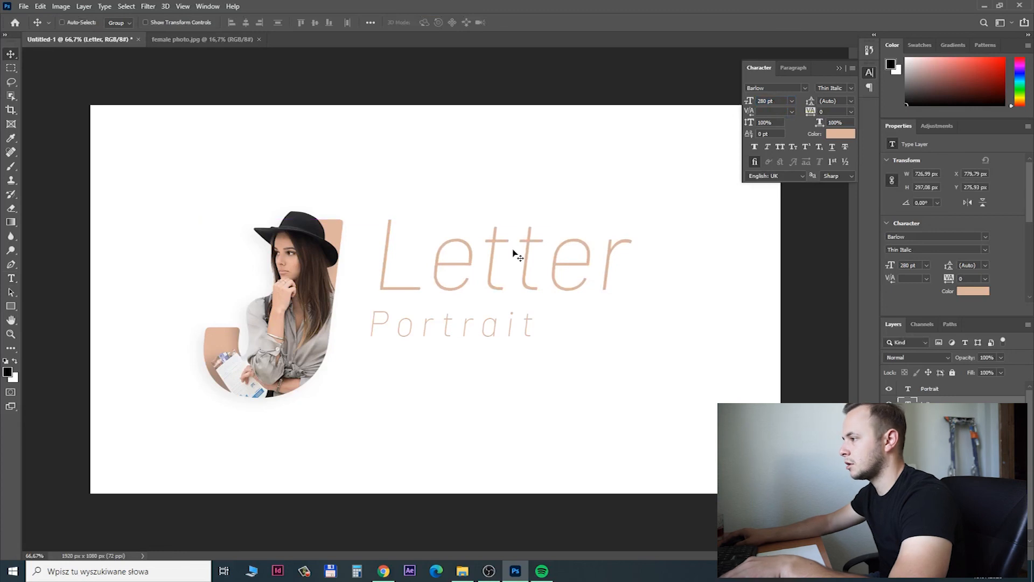
{"action": "double_click", "coordinate": [907, 405]}
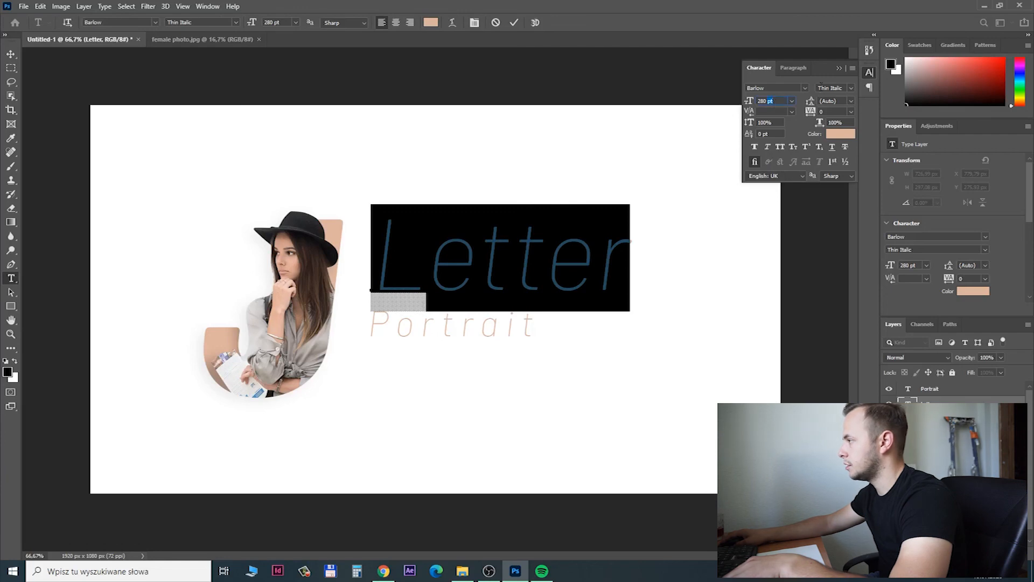
{"action": "left_click_drag", "start_coordinate": [782, 103], "coordinate": [749, 102]}
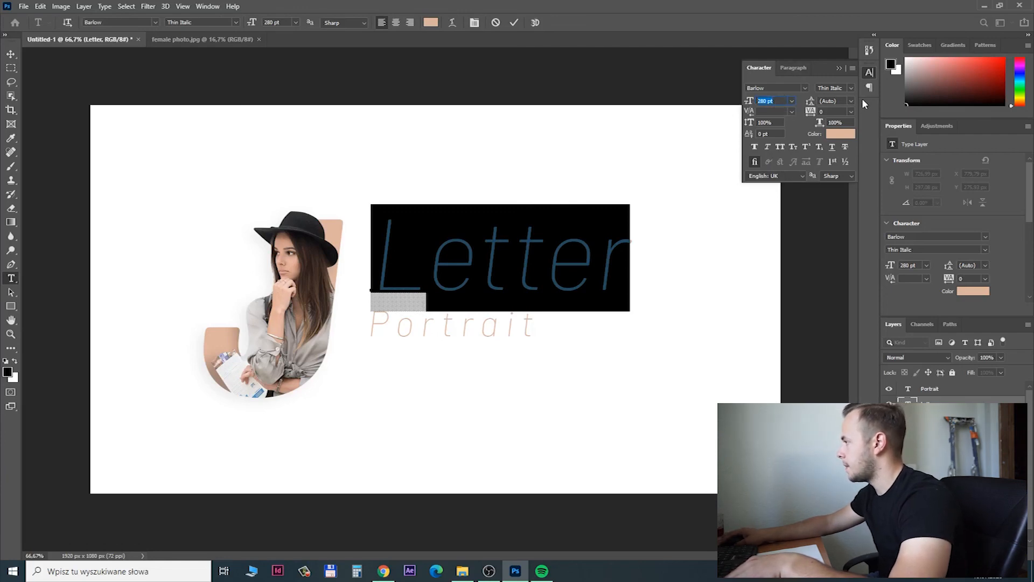
{"action": "left_click", "coordinate": [692, 159]}
{"action": "key", "text": "v"}
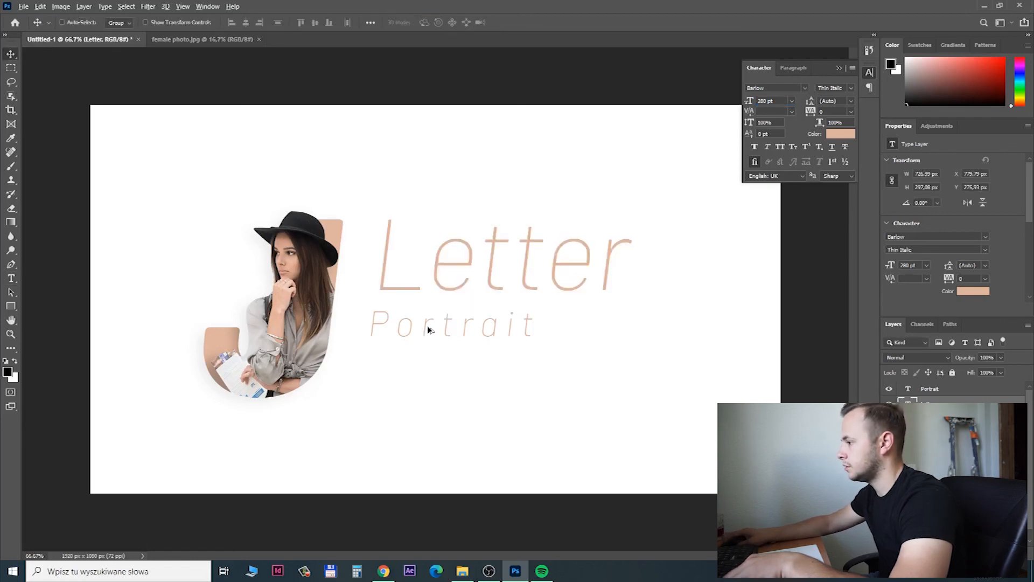
Turn All Caps on for the Portrait text, keeping its tracking at 200.
{"action": "double_click", "coordinate": [908, 388]}
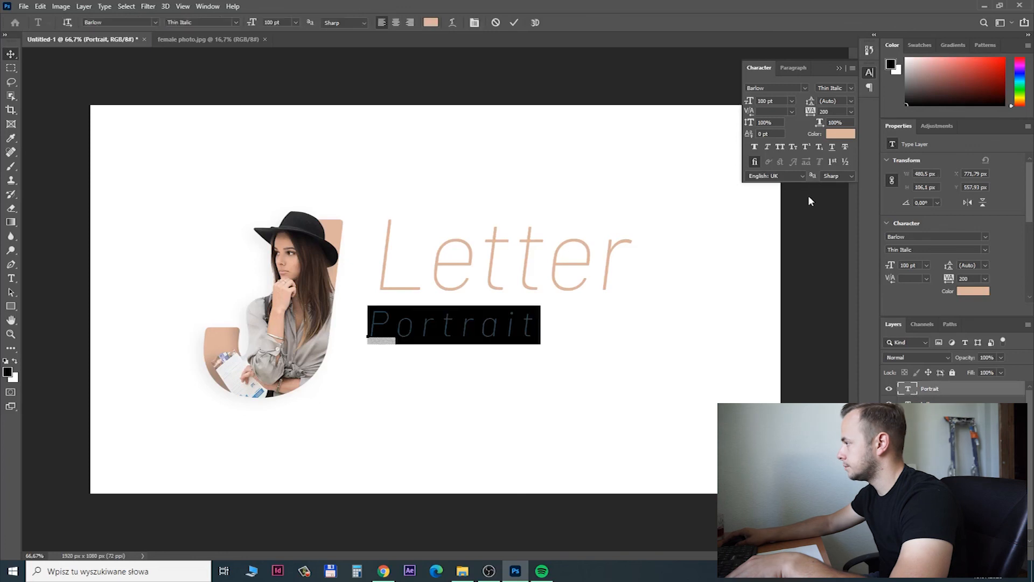
{"action": "left_click", "coordinate": [780, 147]}
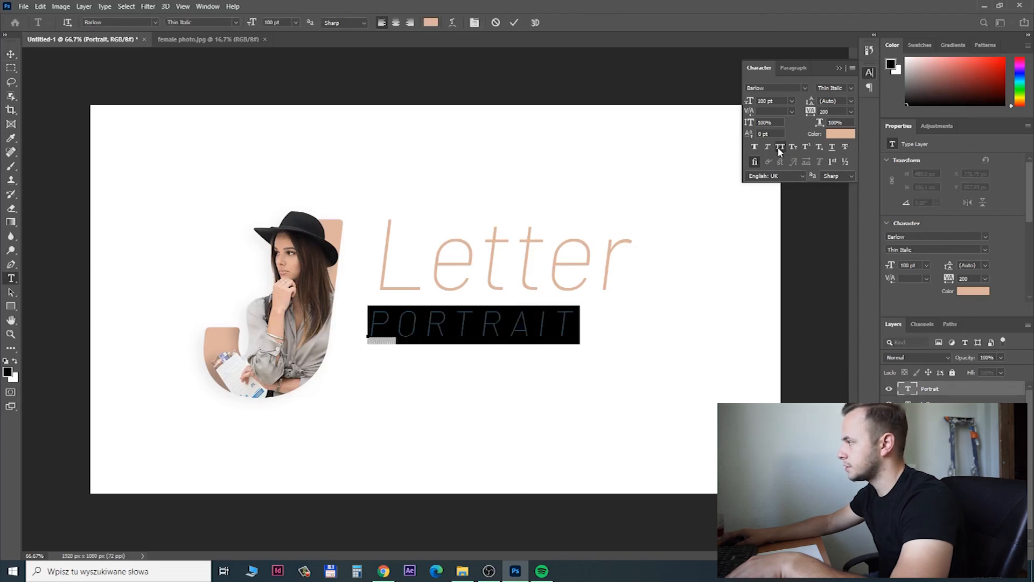
{"action": "left_click", "coordinate": [833, 111]}
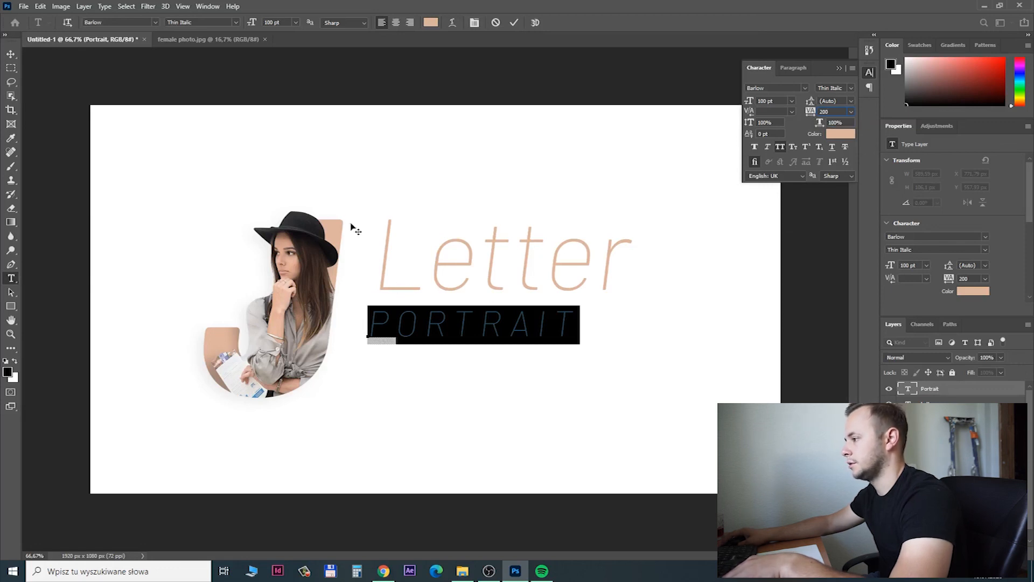
Change the PORTRAIT text colour to a neutral light grey with 0% saturation and 78% brightness.
{"action": "left_click", "coordinate": [840, 134]}
{"action": "left_click", "coordinate": [601, 319]}
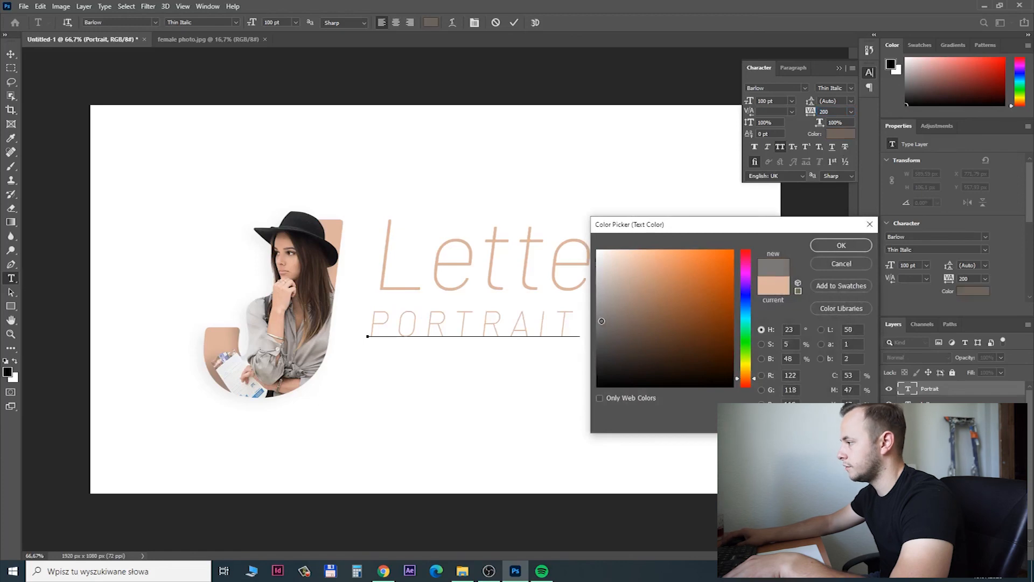
{"action": "left_click_drag", "start_coordinate": [608, 282], "coordinate": [590, 284]}
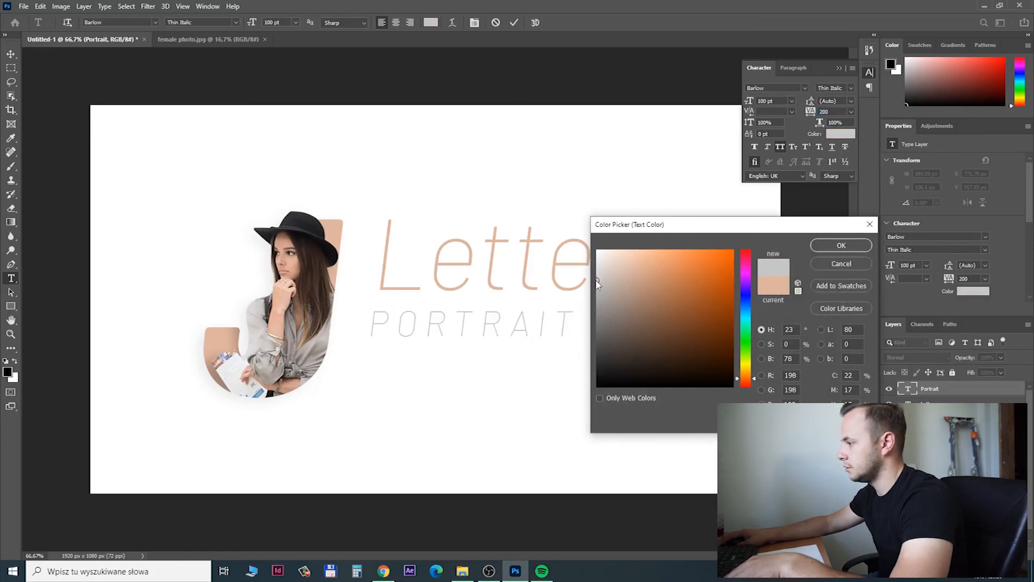
{"action": "key", "text": "Return"}
{"action": "key", "text": "ctrl+Return"}
Position PORTRAIT beneath Letter at its left edge, and move both texts down to sit centred beside the J.
{"action": "key", "text": "v"}
{"action": "left_click_drag", "start_coordinate": [406, 326], "coordinate": [477, 310]}
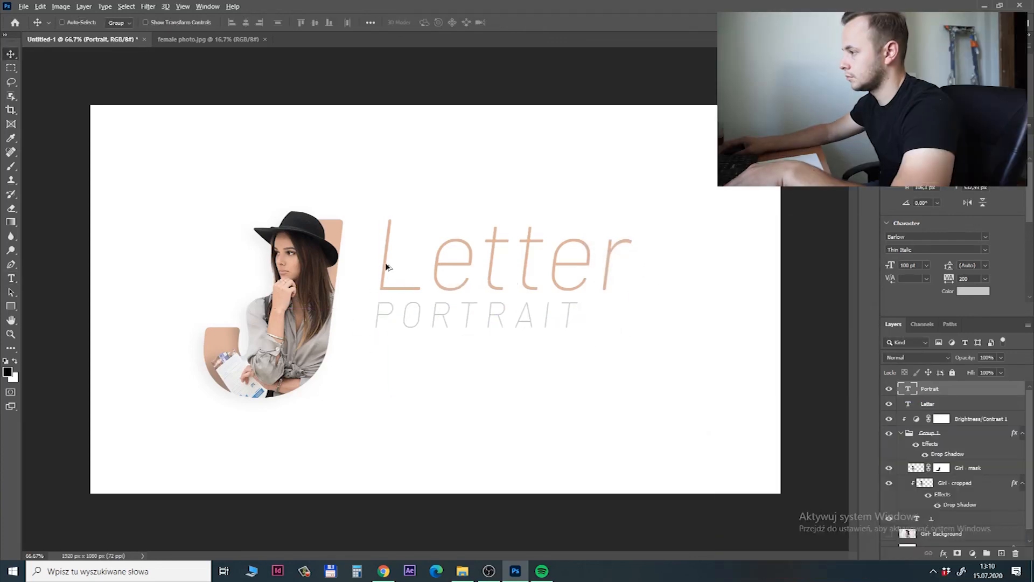
{"action": "left_click_drag", "start_coordinate": [386, 266], "coordinate": [391, 293]}
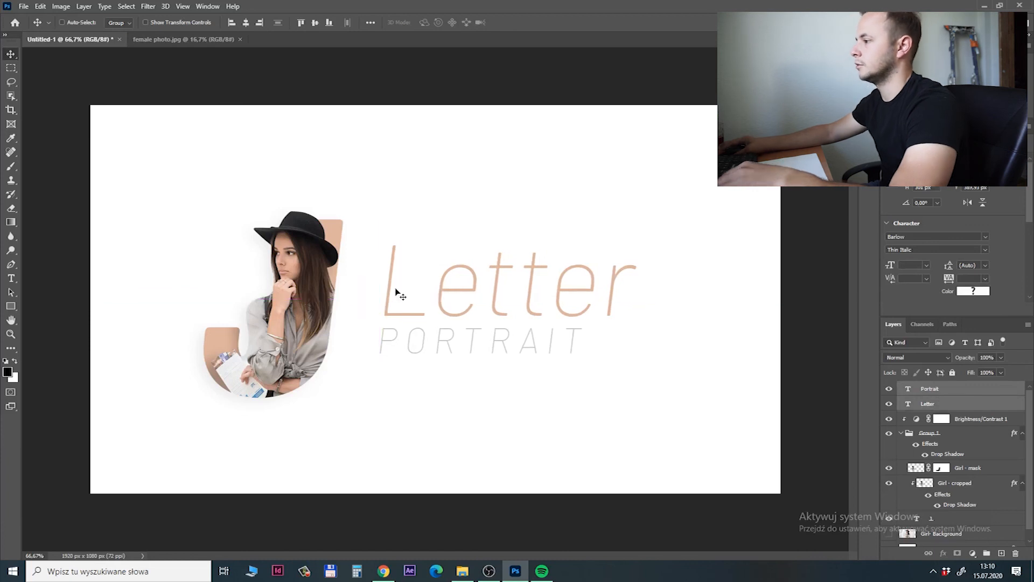